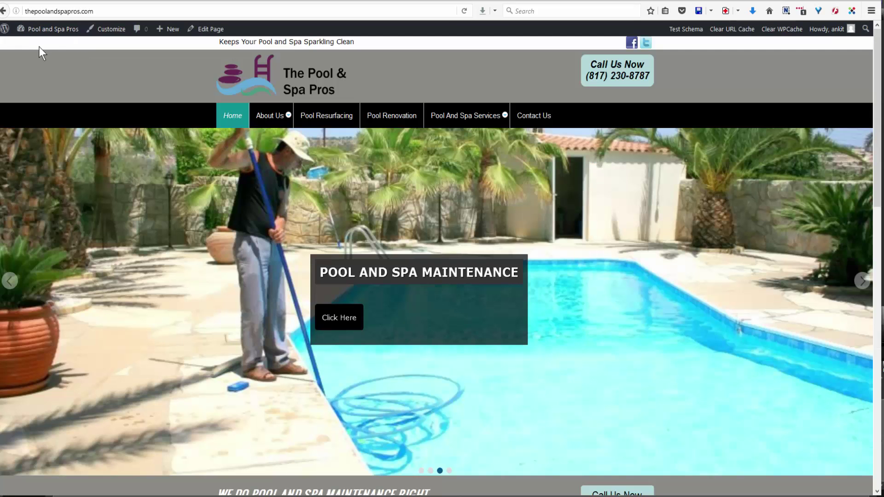
Step: Update the active Stefan theme from 3.3.6 to 3.3.7 on the Themes page
click(38, 46)
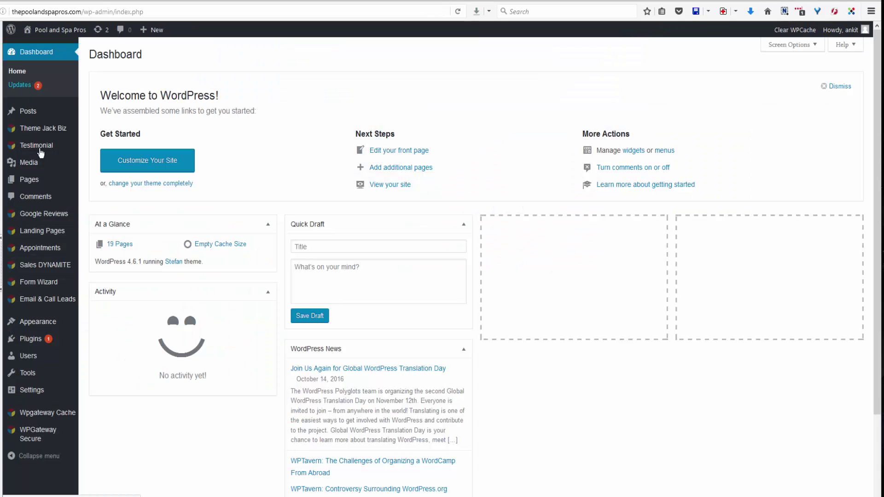
mouse_move(47, 328)
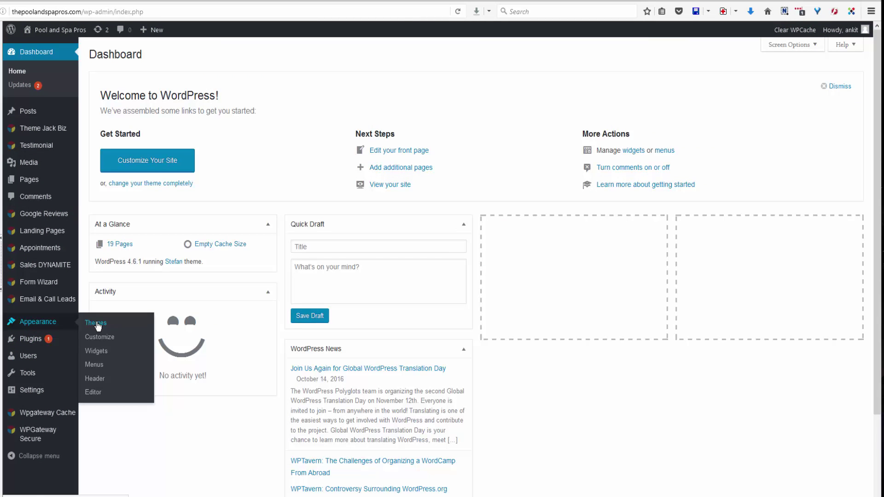
click(96, 324)
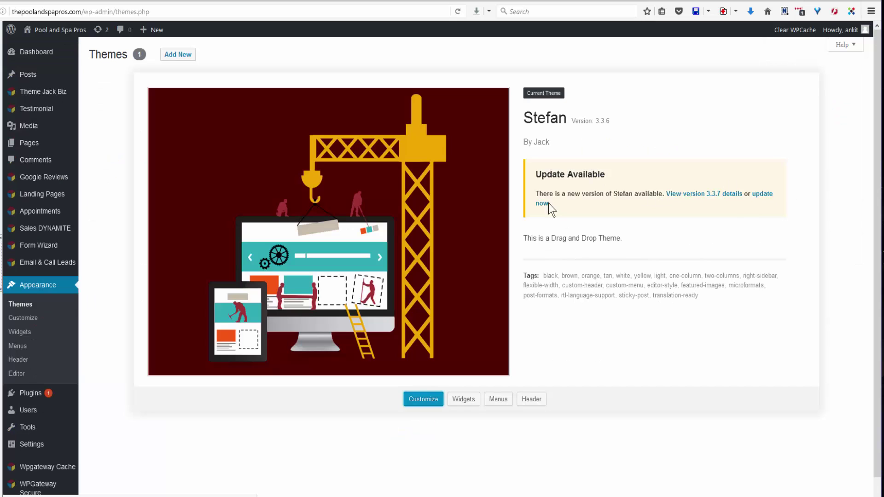
click(763, 195)
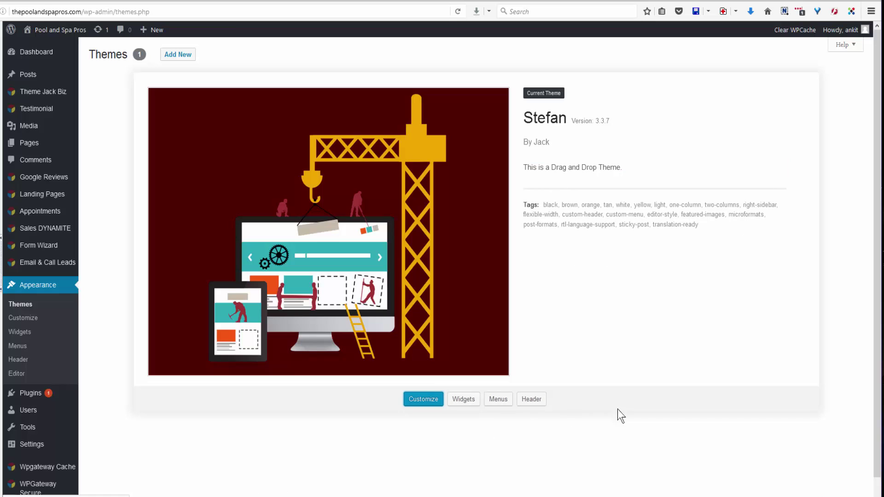
Step: Update WPGateway Security to 3.66, then open Theme Jack Biz at General Setting
click(28, 394)
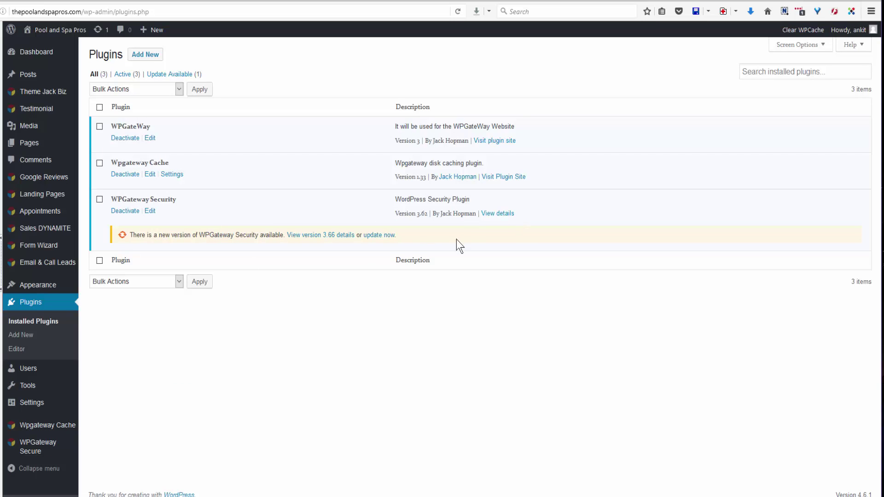
click(376, 236)
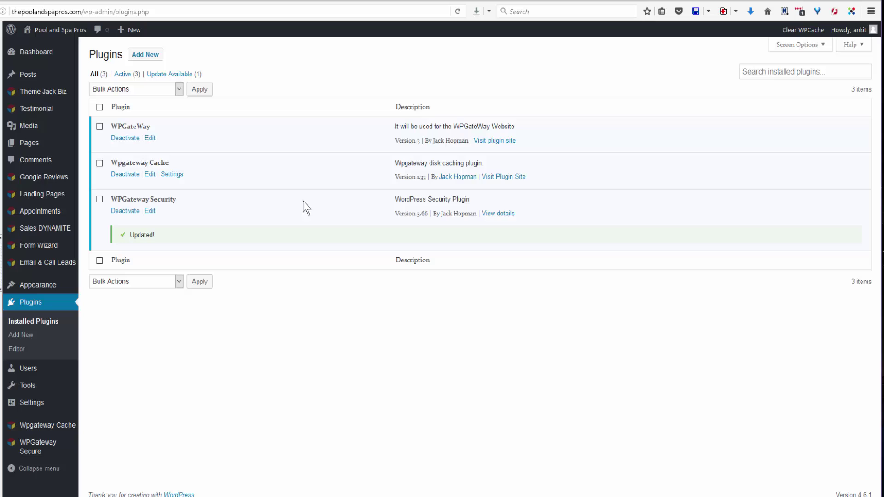
mouse_move(76, 92)
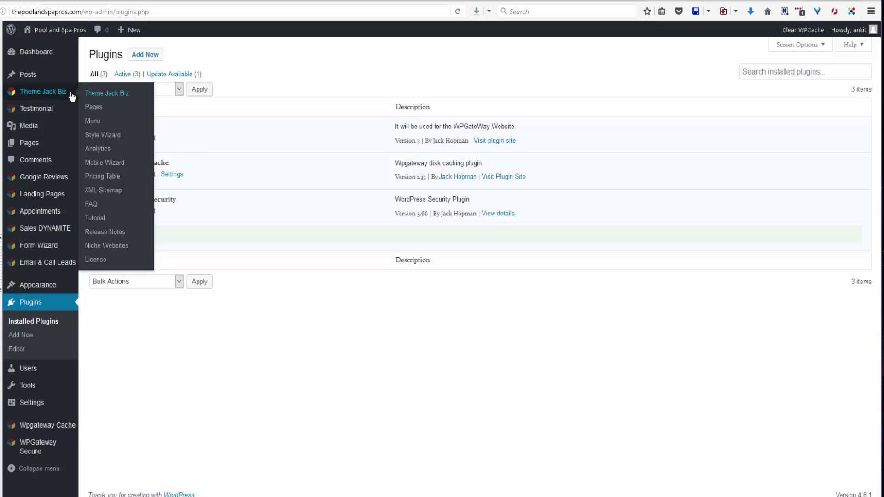
click(115, 96)
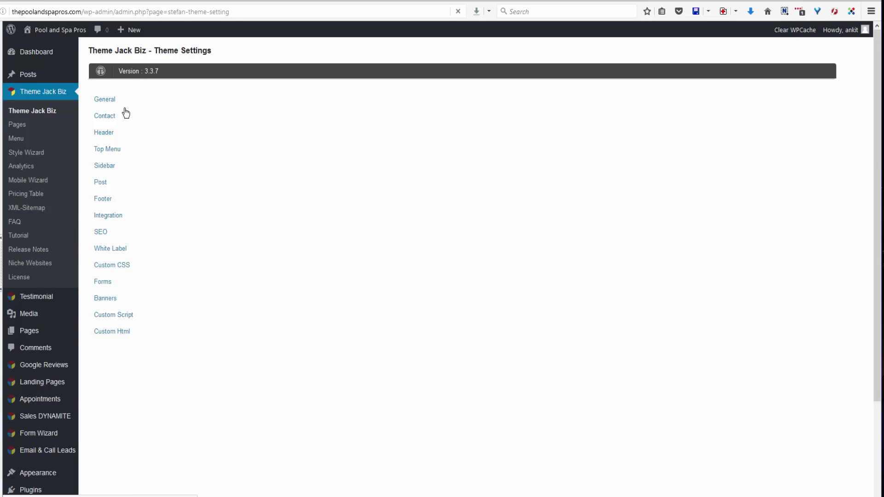
Step: Load Header 1 from the Header settings into the Theme Jack Biz header editor
click(104, 128)
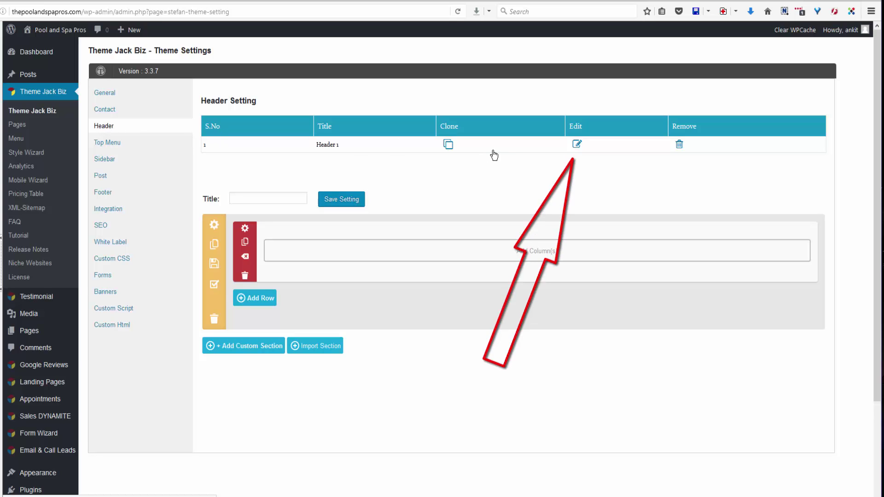
click(577, 145)
click(581, 144)
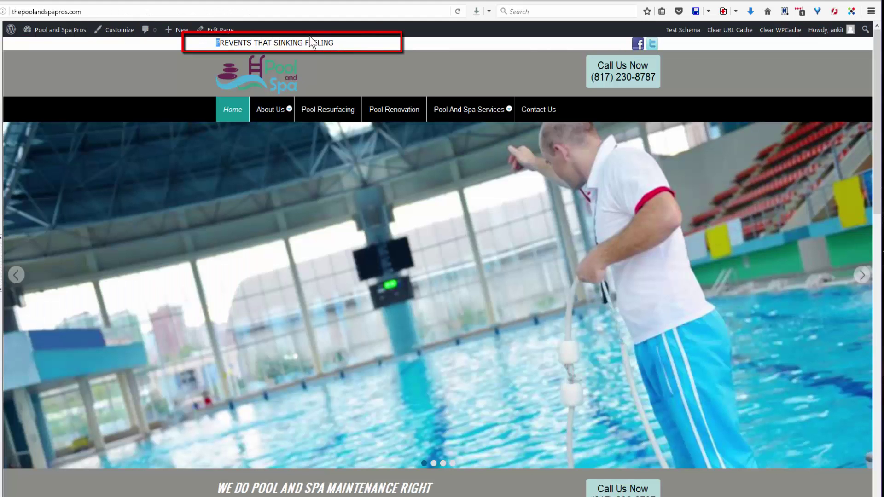
drag(311, 41, 341, 52)
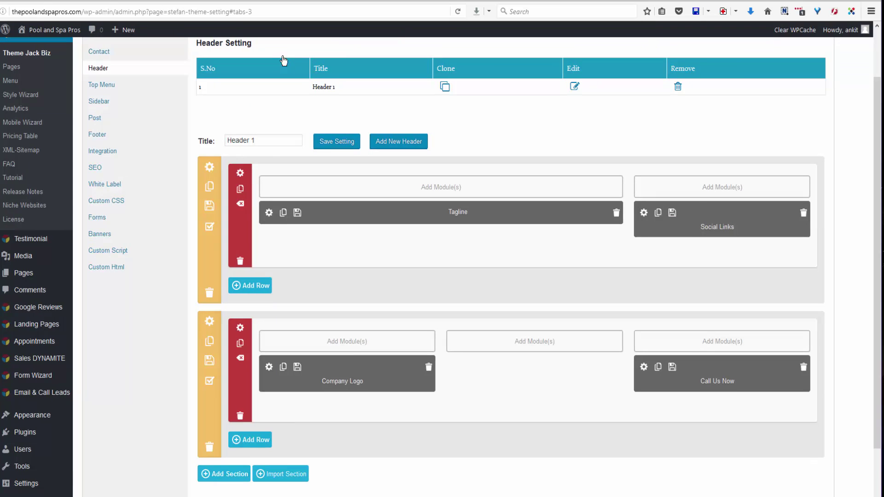
Step: Set the Tagline module's bottom and left padding to 6 and save it
click(269, 213)
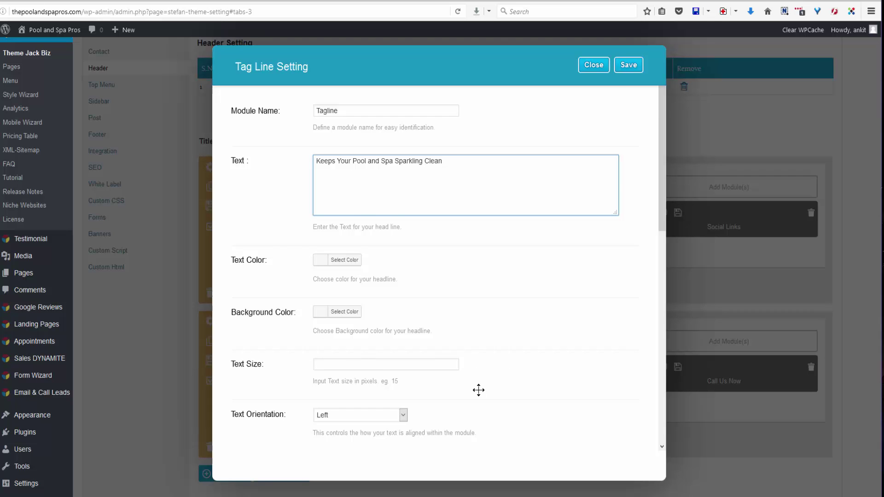
scroll(479, 390, down, 5)
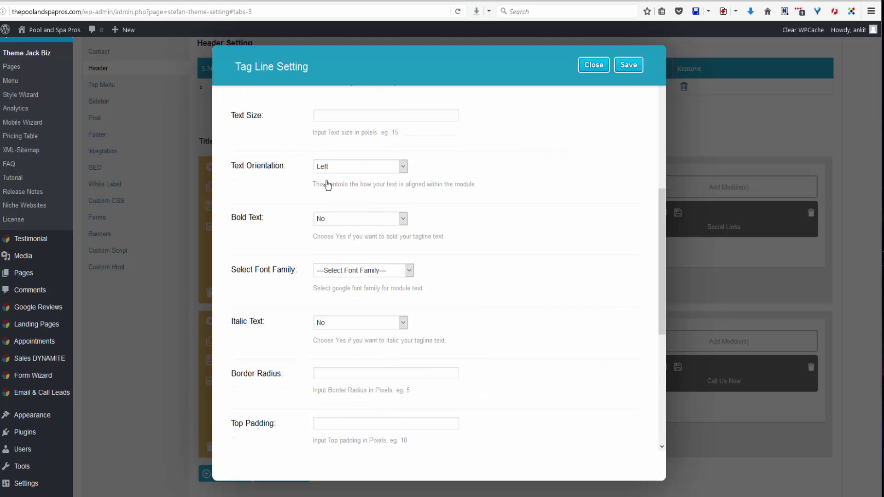
middle_click(483, 306)
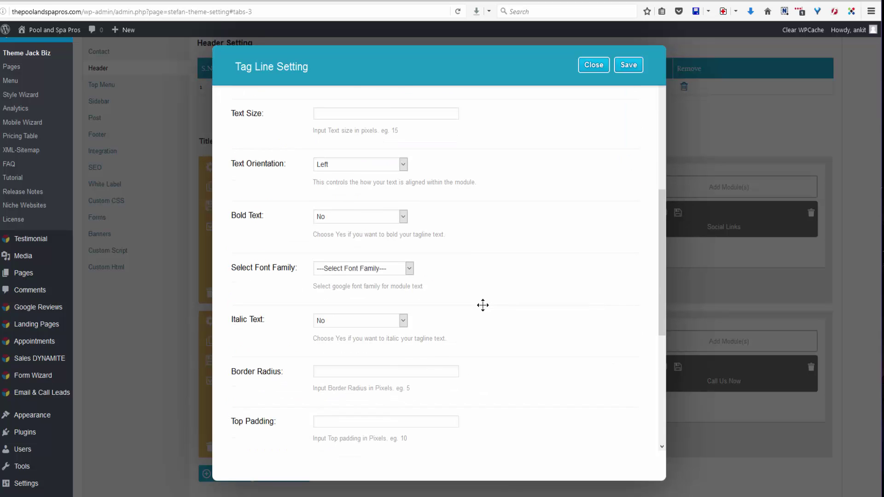
scroll(482, 305, down, 3)
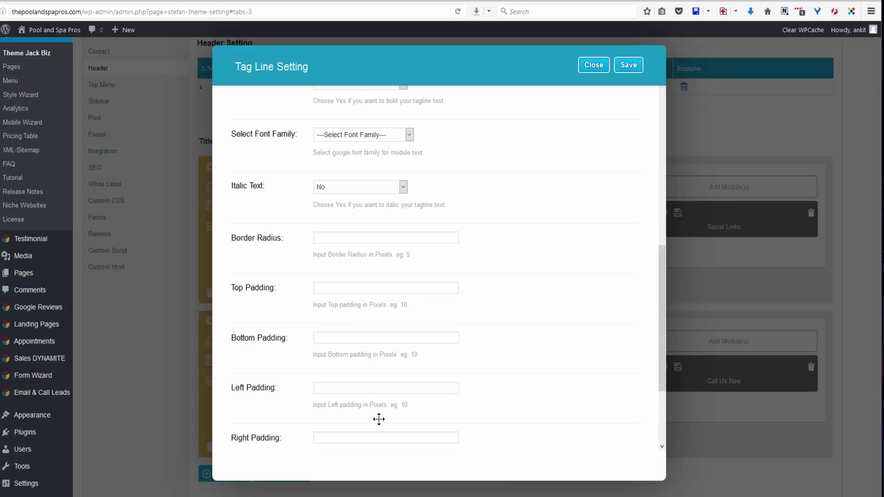
scroll(466, 392, down, 2)
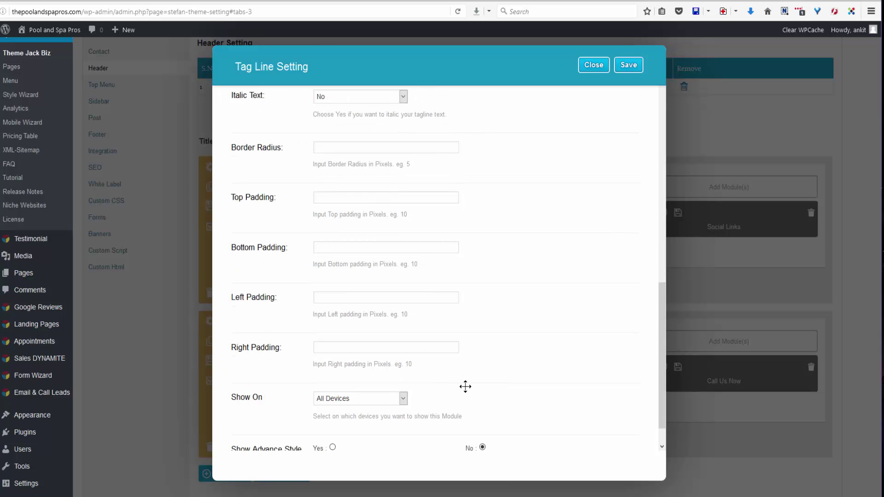
click(332, 248)
text(6)
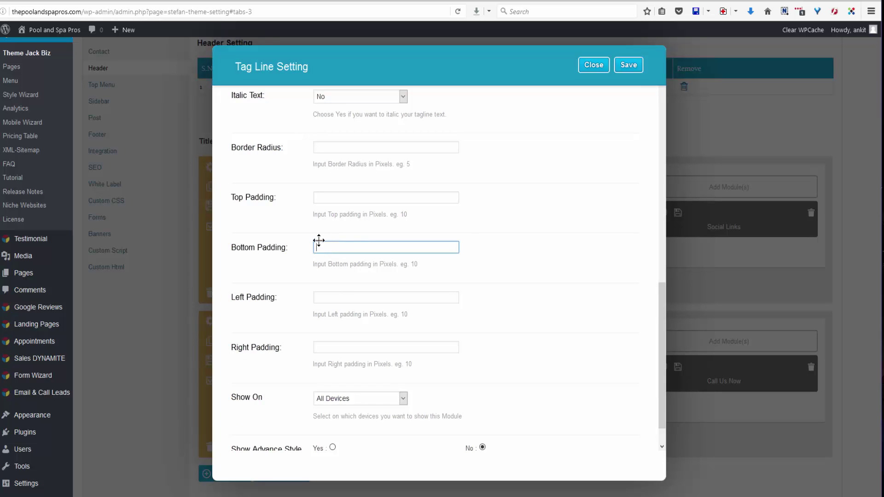
key(Tab)
text(6)
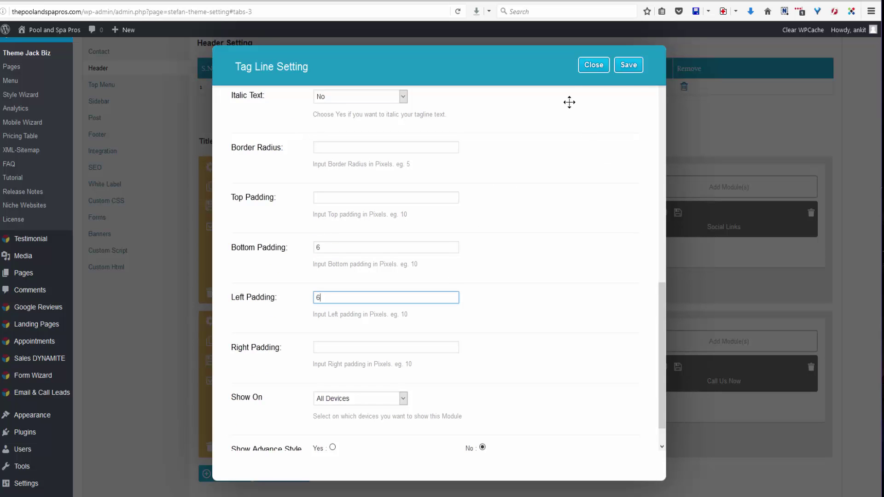
click(629, 65)
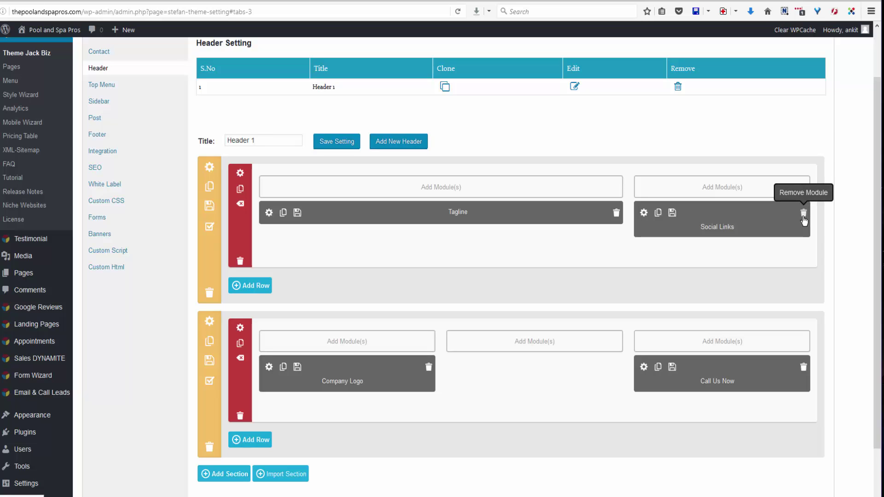
Step: Set the Call Us Now button's Click To Call Button option to Yes
click(645, 367)
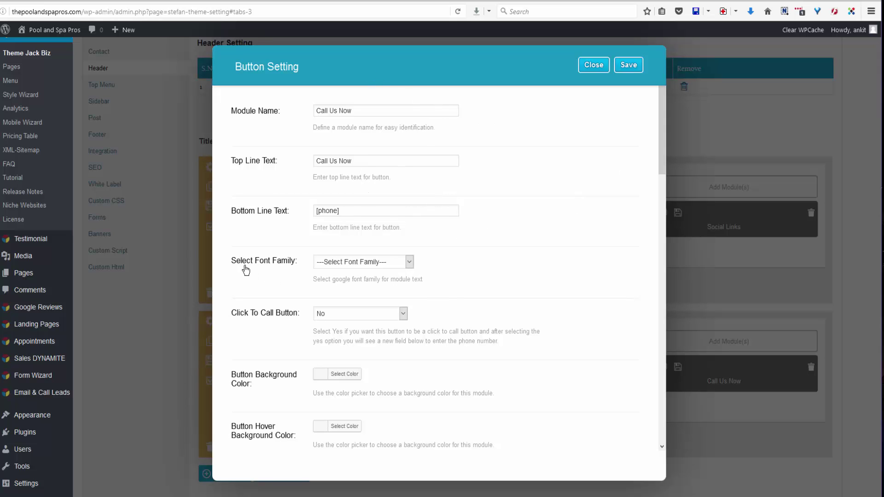
click(410, 262)
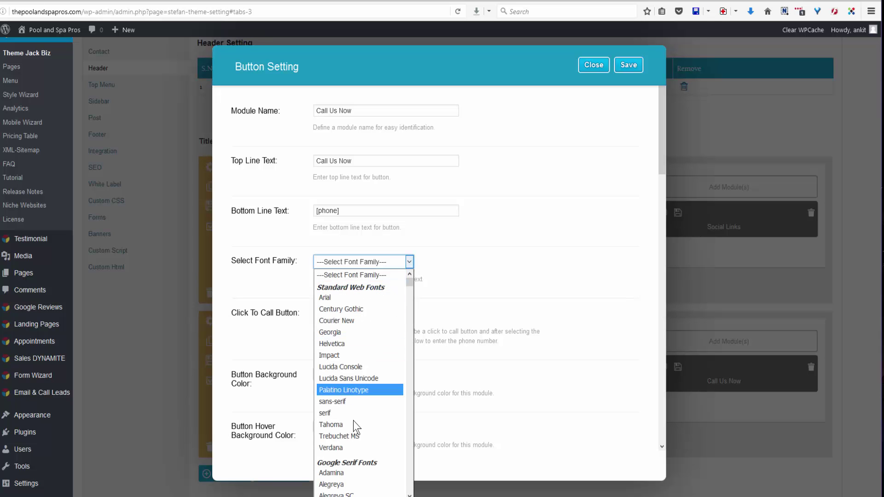
scroll(355, 423, down, 8)
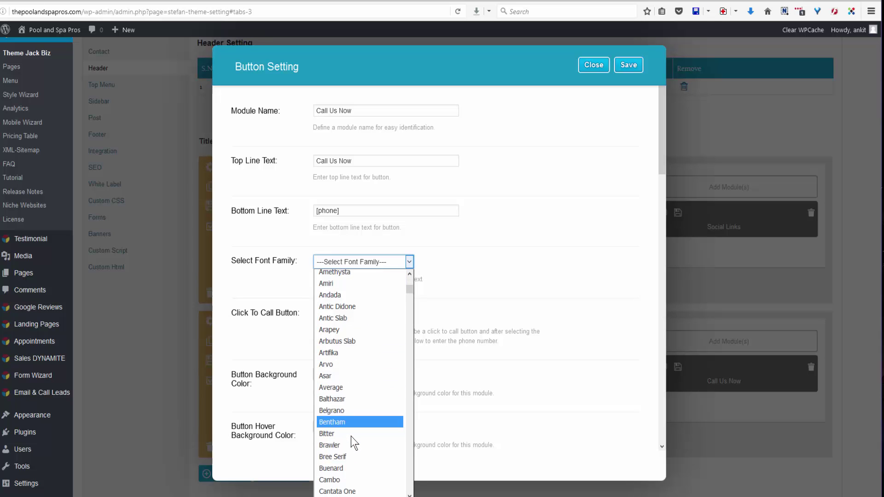
scroll(351, 437, down, 10)
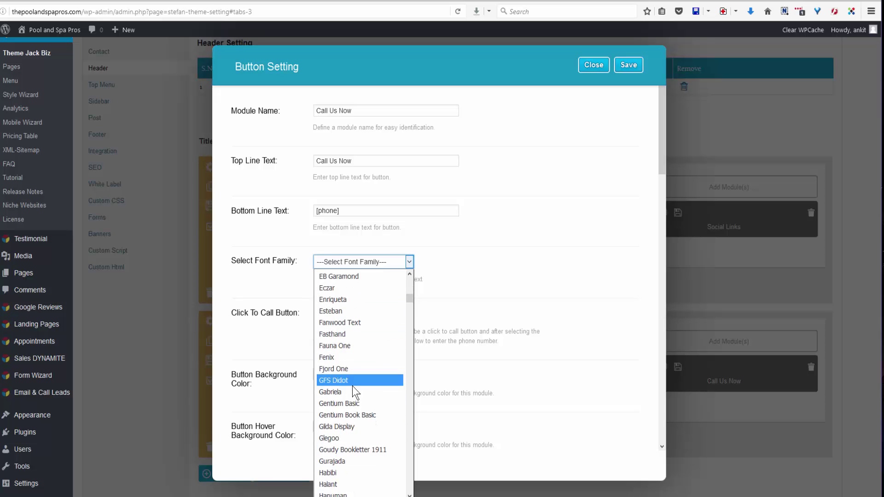
scroll(350, 388, down, 5)
scroll(348, 388, up, 6)
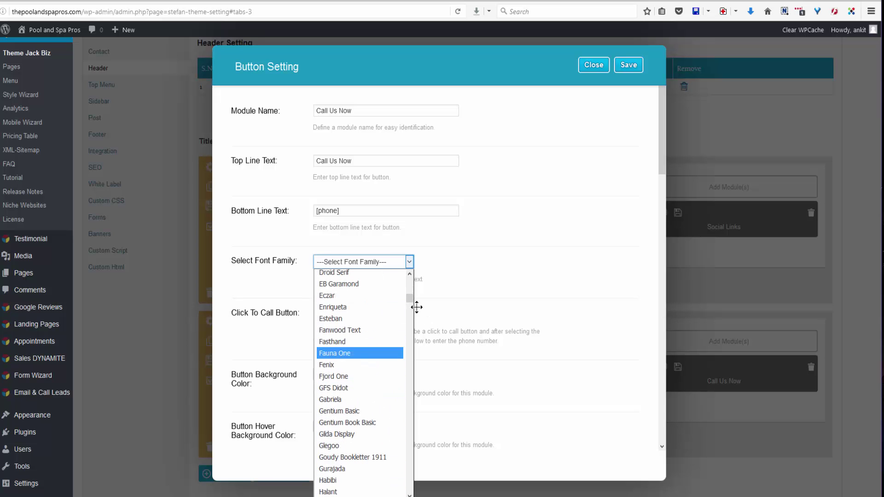
click(519, 283)
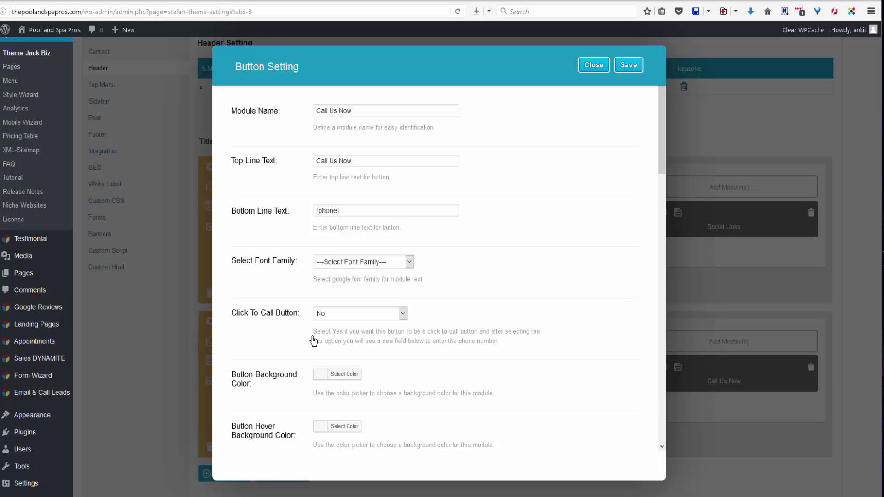
click(403, 313)
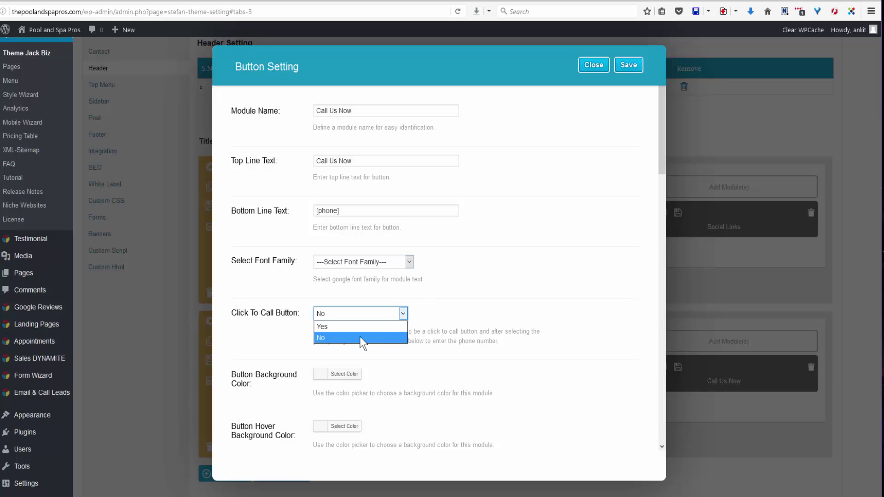
click(328, 330)
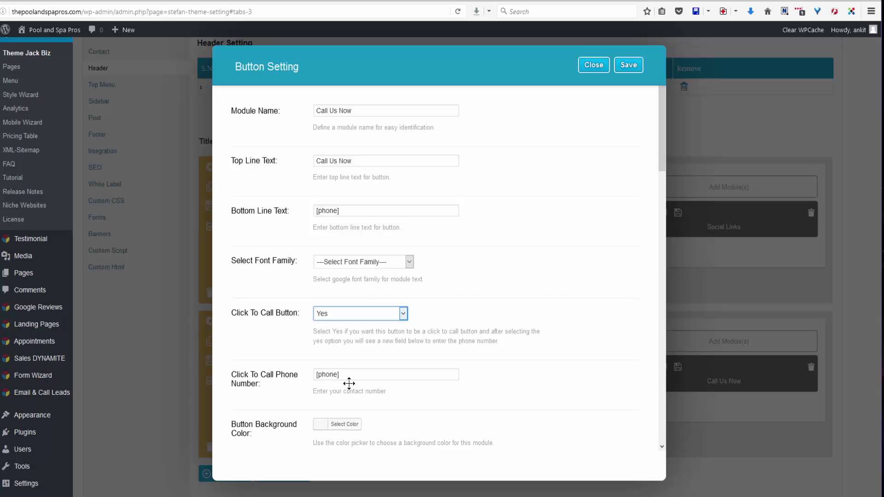
Step: Give the button a border radius of 10 and Bold & Italic text, then save
scroll(415, 384, down, 3)
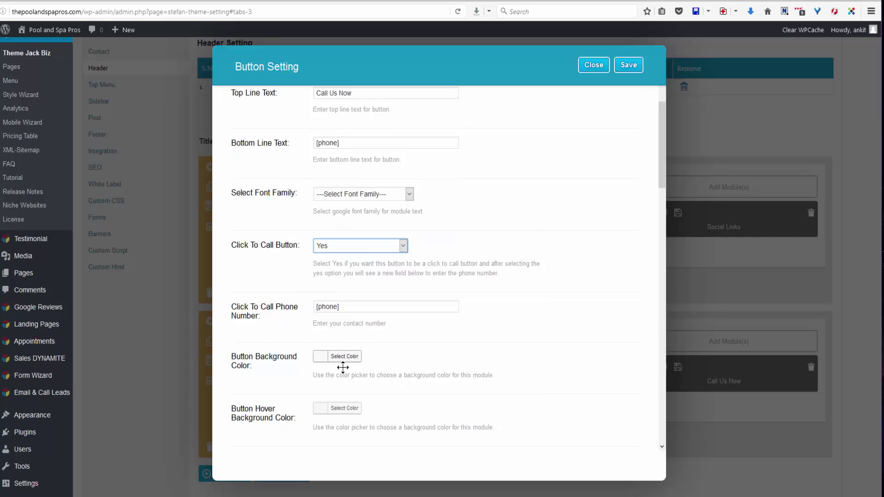
scroll(367, 400, down, 4)
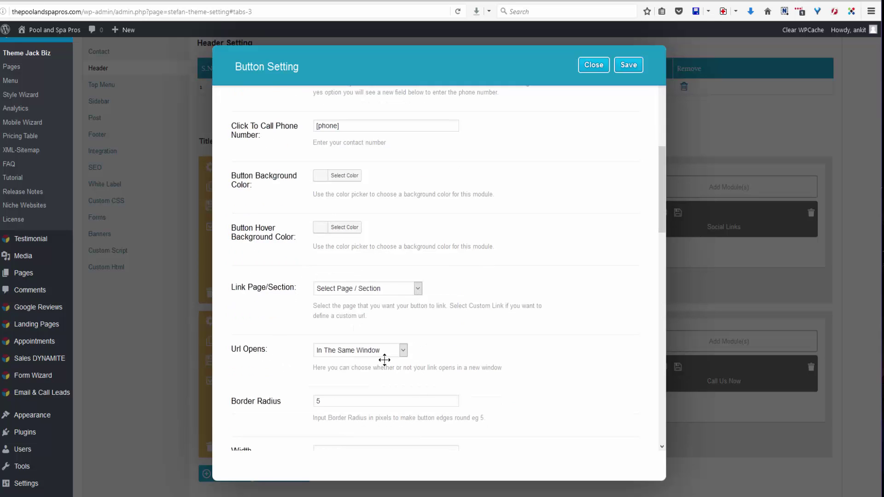
scroll(368, 380, down, 2)
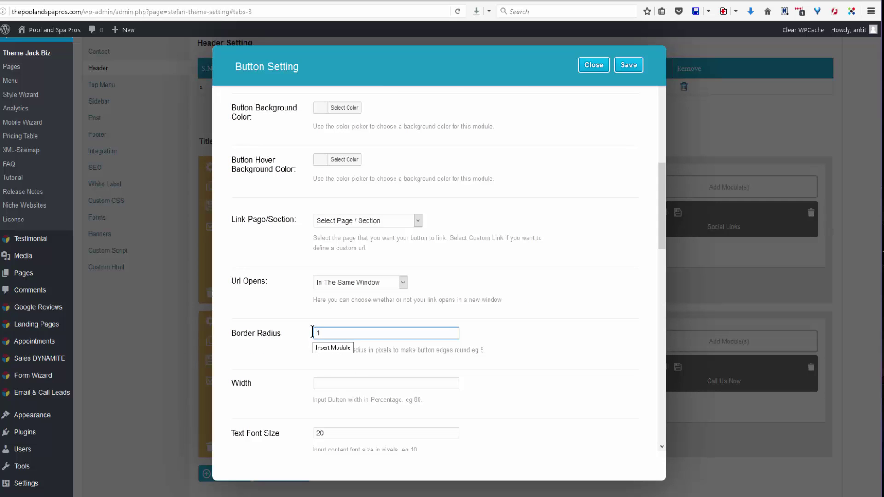
text(0)
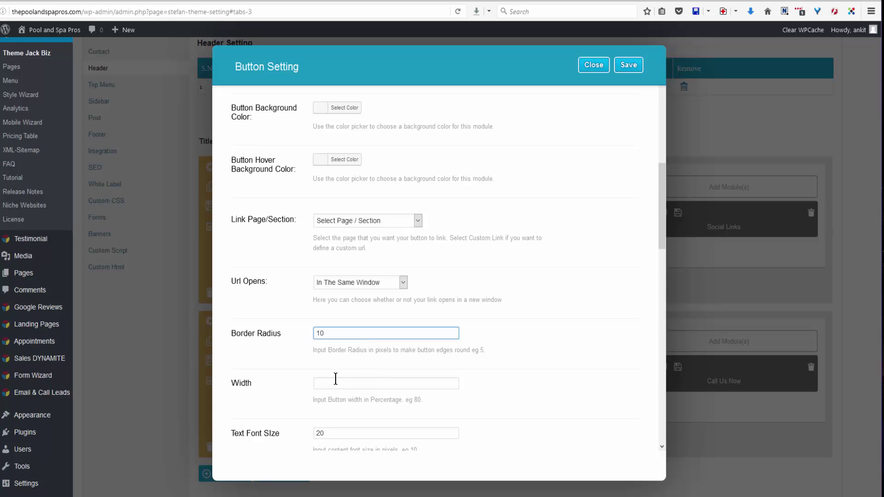
scroll(343, 383, down, 3)
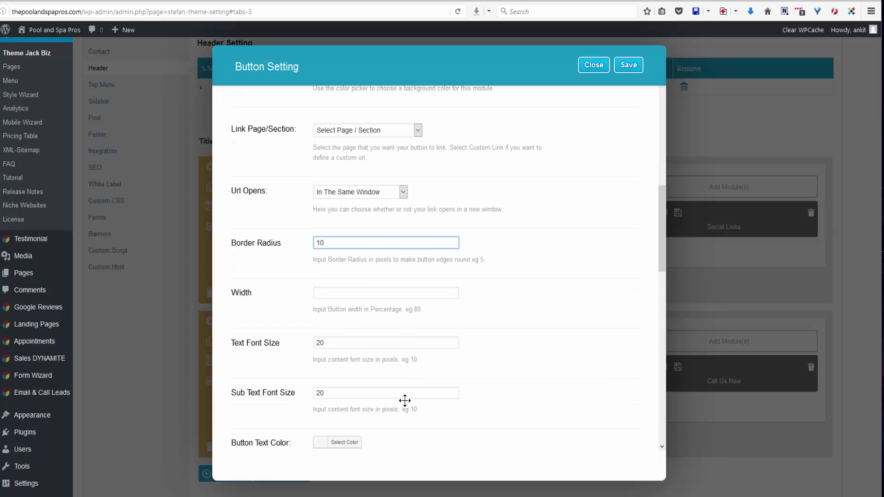
scroll(420, 404, down, 2)
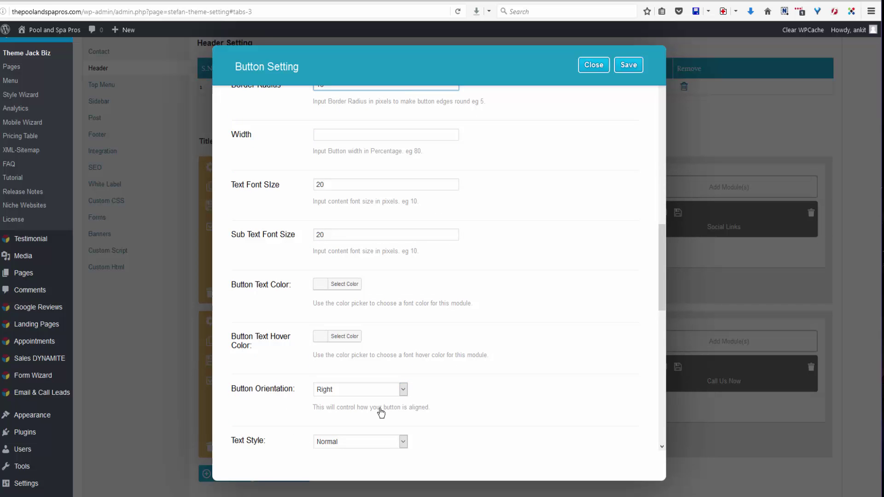
scroll(380, 409, down, 1)
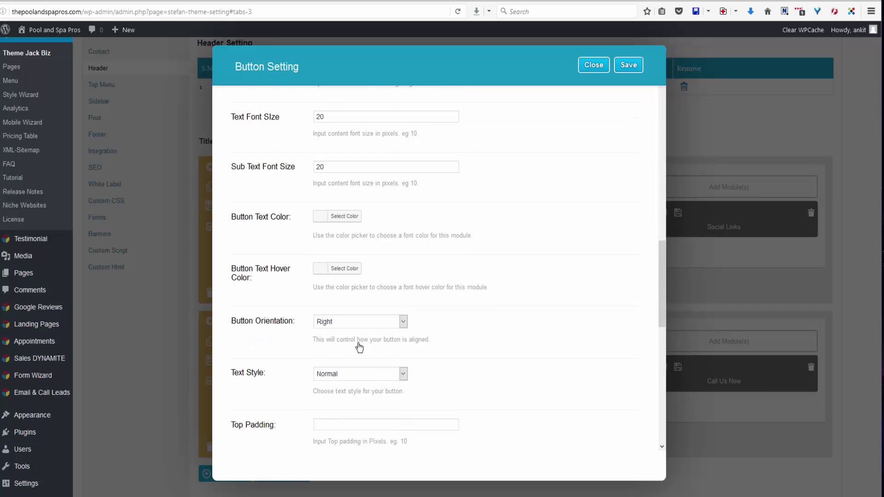
click(402, 374)
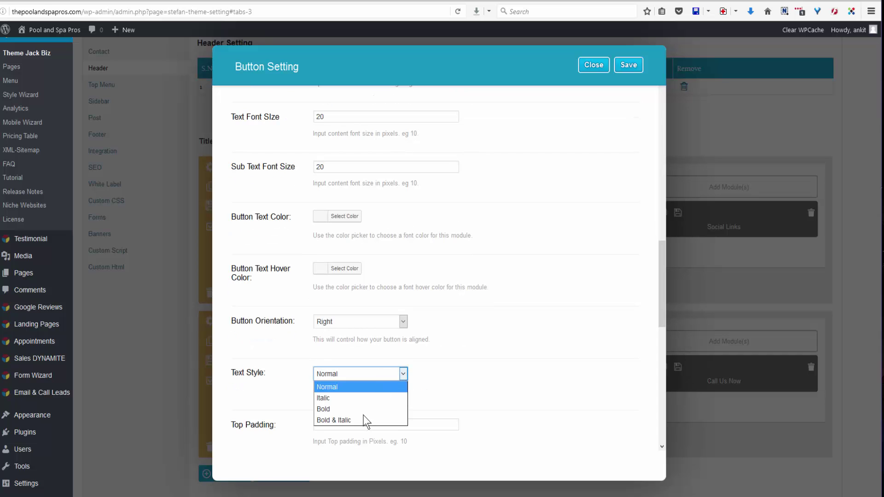
click(346, 420)
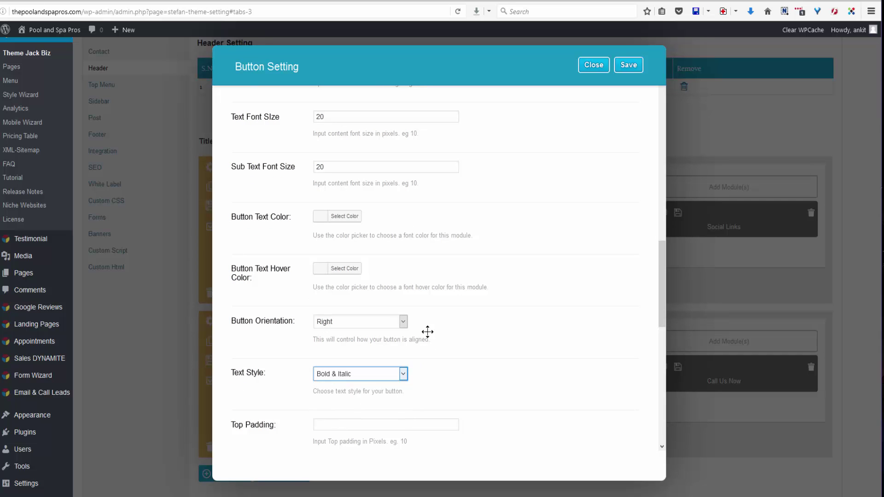
scroll(428, 358, down, 1)
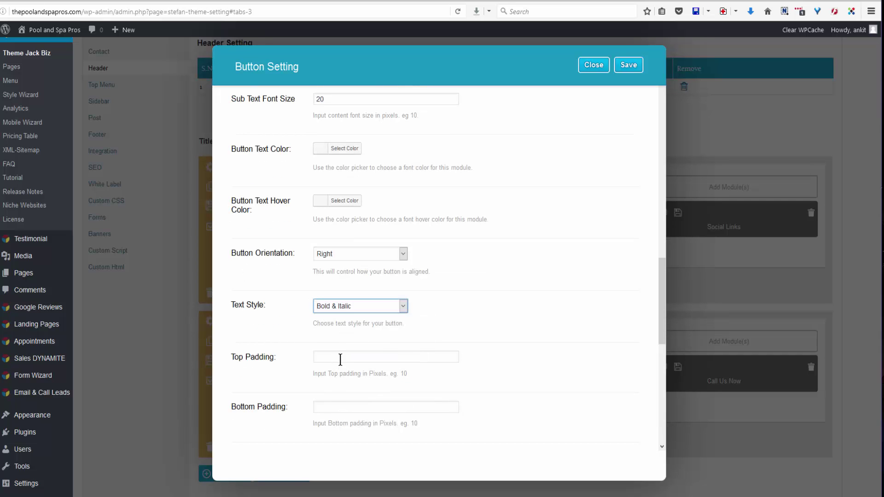
scroll(339, 373, down, 3)
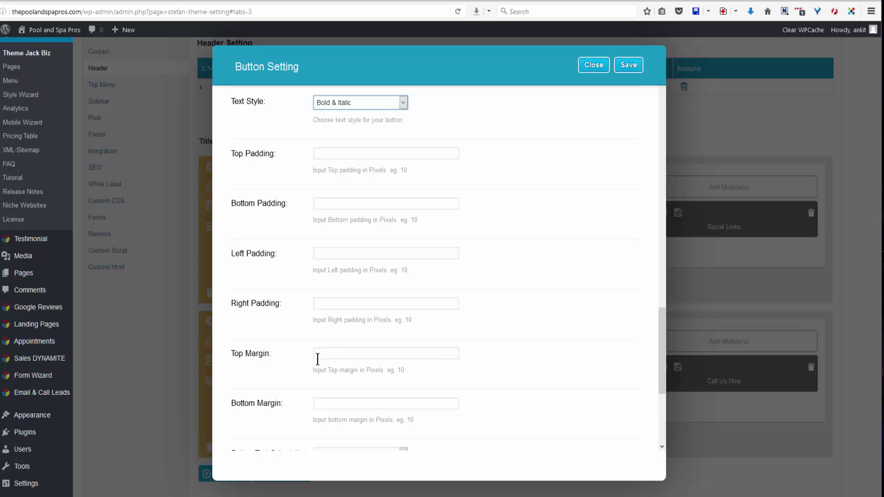
scroll(348, 410, down, 3)
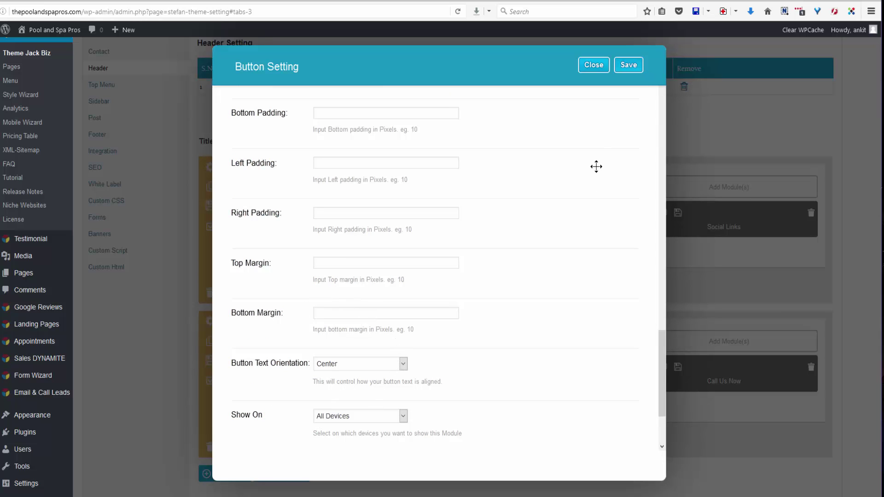
click(629, 66)
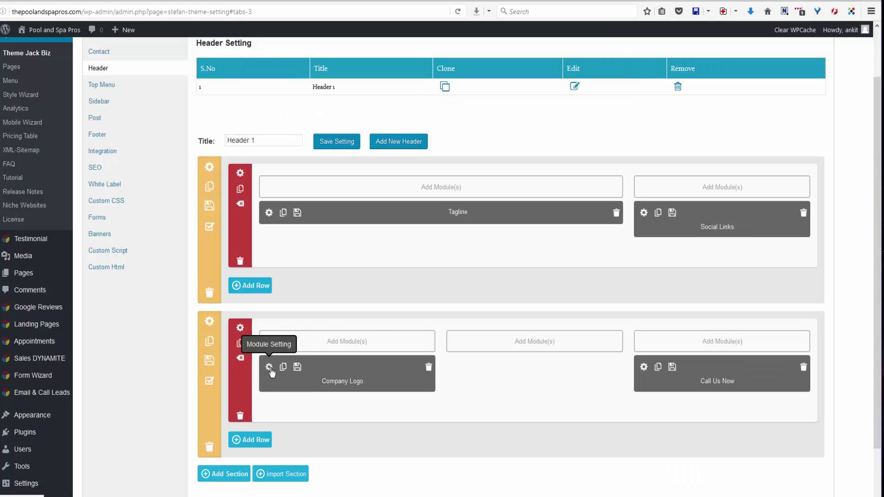
Step: Open the Company Logo module's Logo Setting and launch the image uploader
click(270, 367)
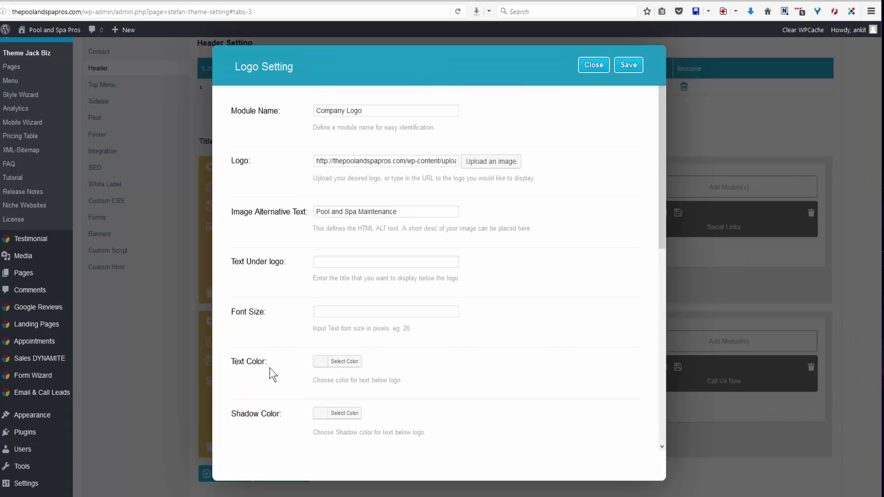
click(492, 163)
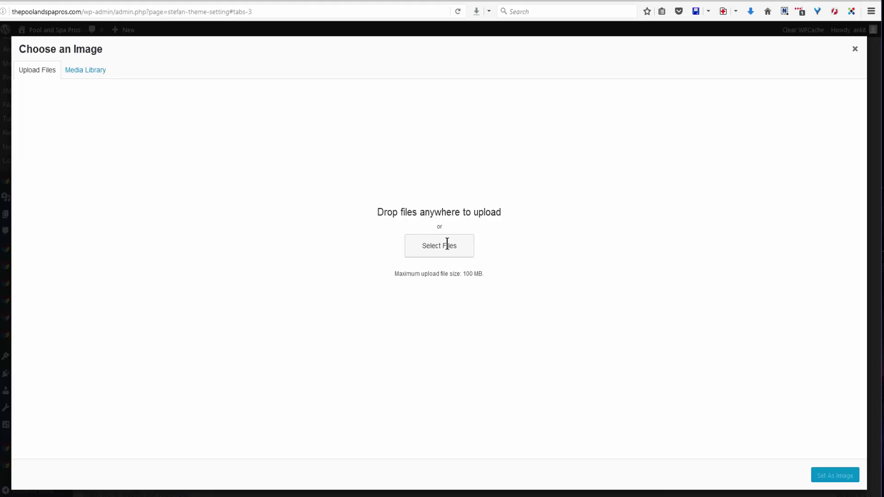
Step: Choose logo.png in the Media Library and set it as the Company Logo image
click(86, 73)
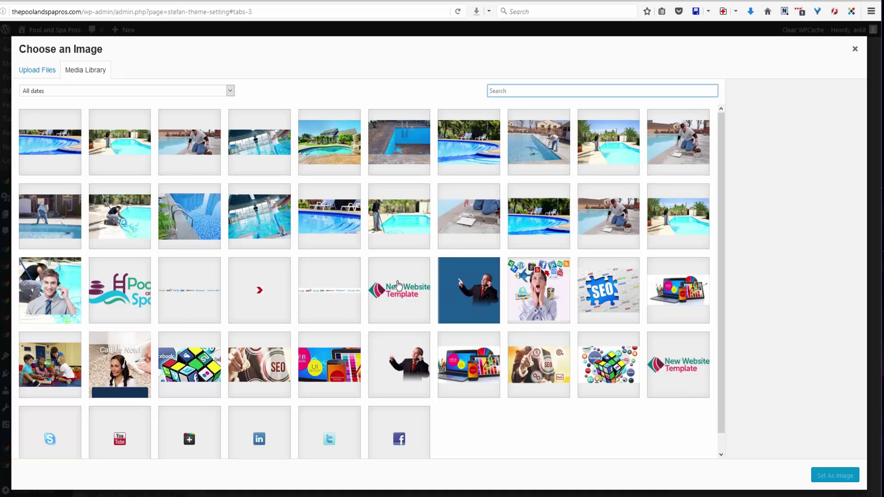
click(111, 302)
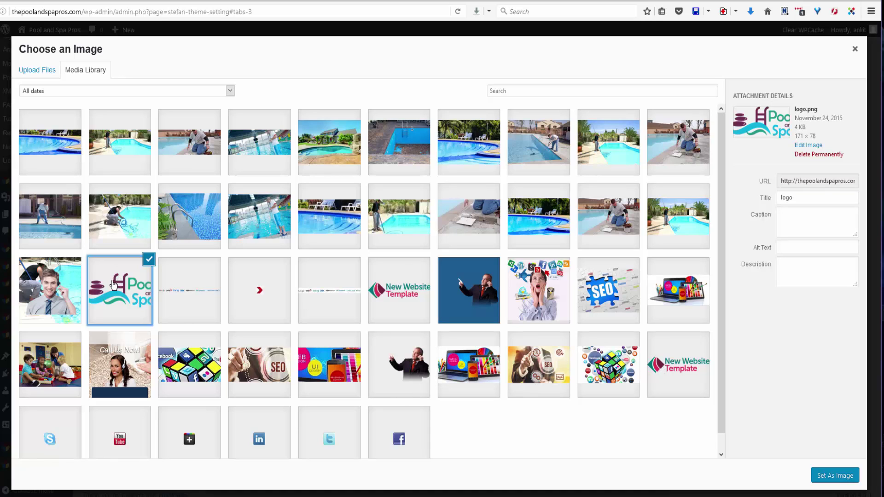
click(113, 286)
click(125, 283)
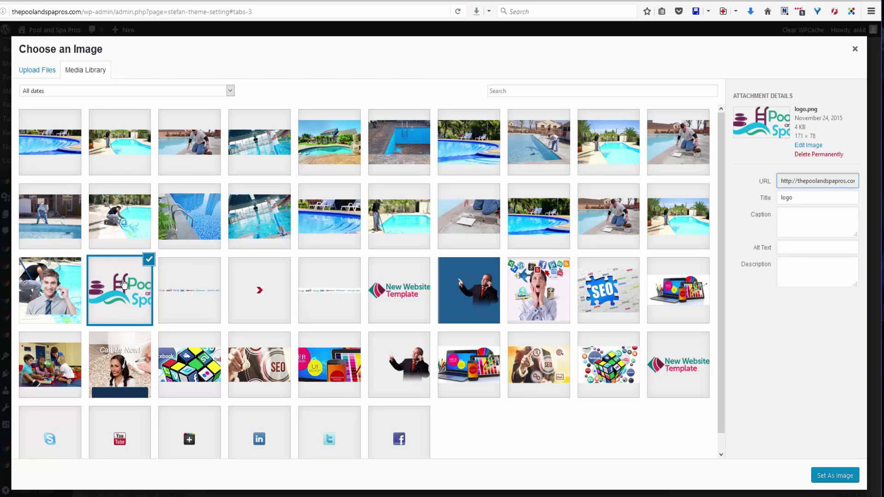
click(837, 481)
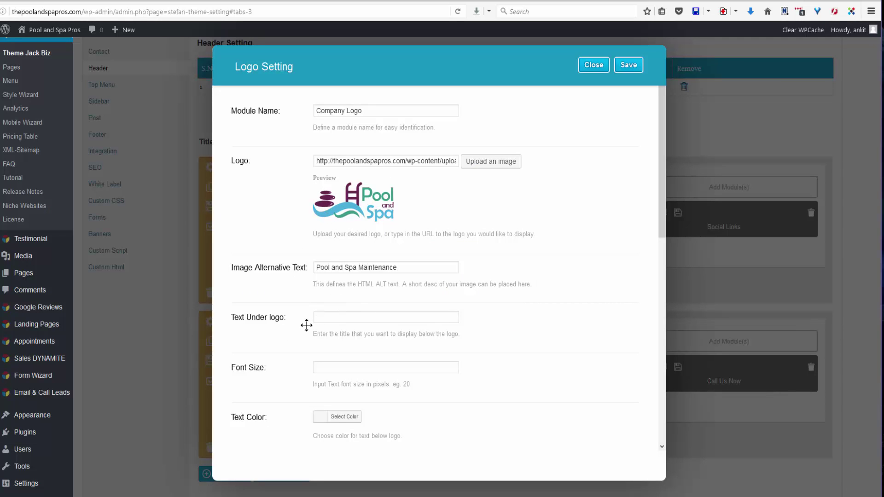
Step: Save the Company Logo module from the bottom of the Logo Setting dialog
click(352, 317)
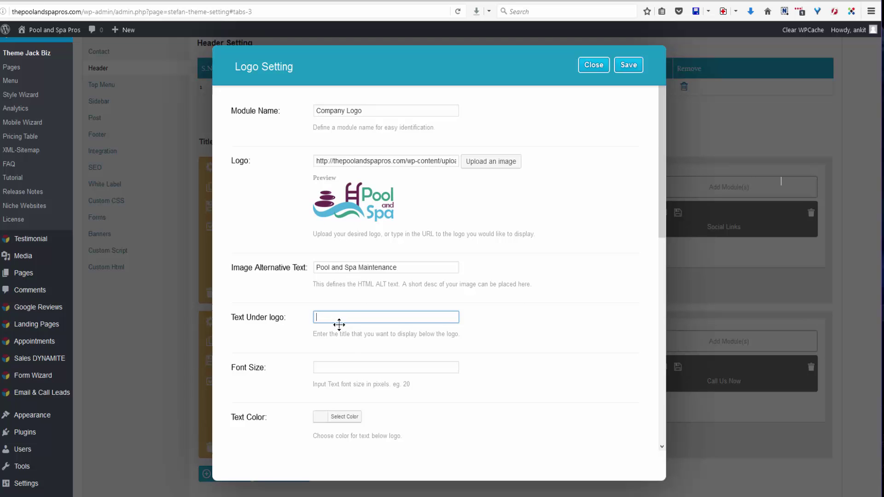
scroll(339, 325, down, 4)
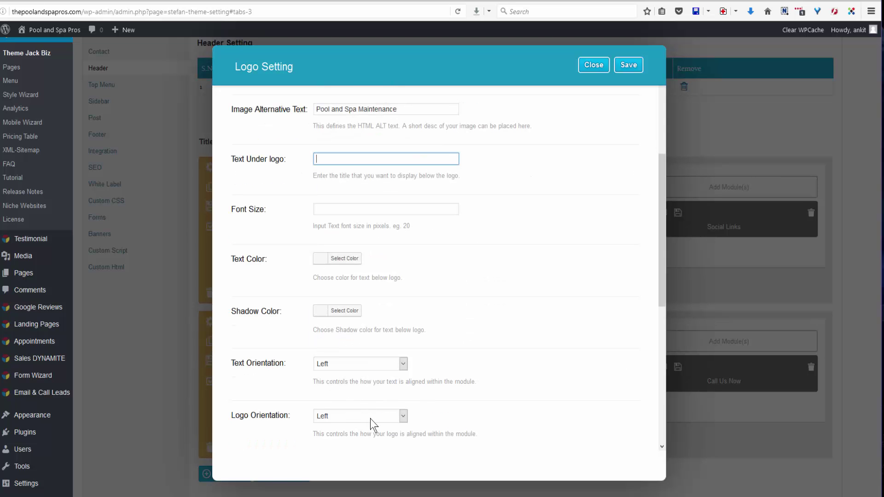
scroll(386, 423, down, 2)
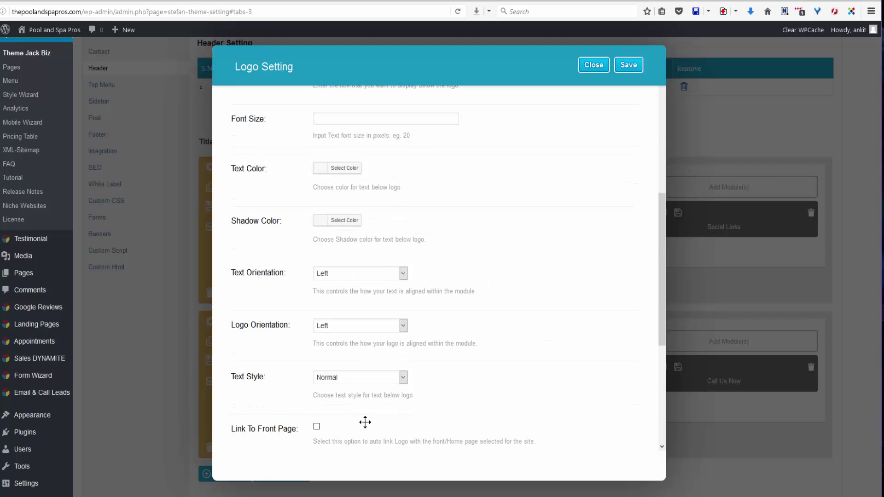
scroll(365, 423, down, 2)
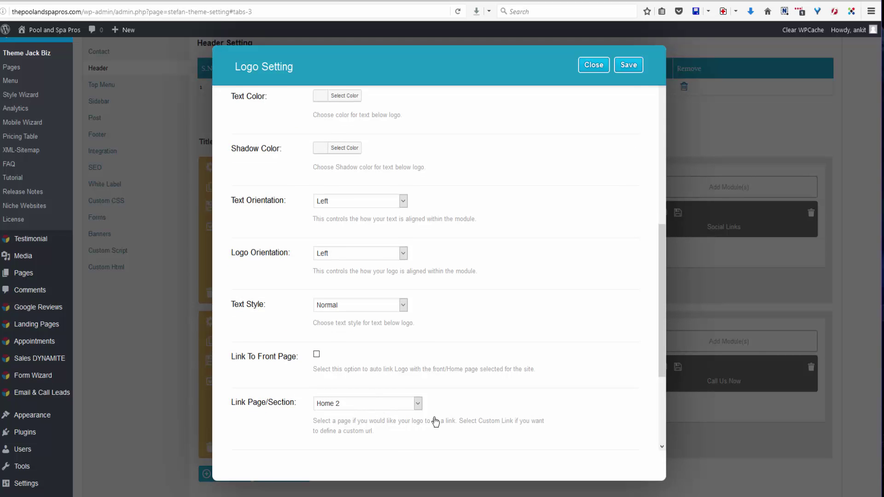
scroll(435, 423, down, 2)
scroll(416, 416, down, 2)
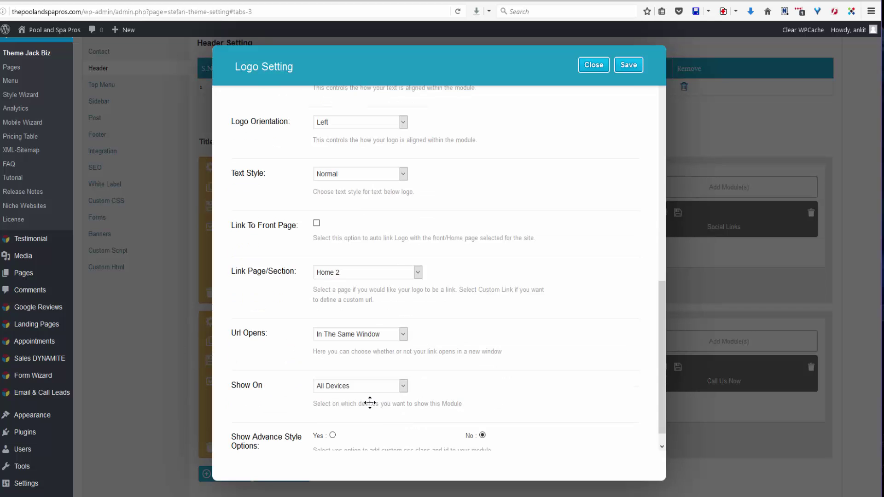
scroll(369, 402, down, 1)
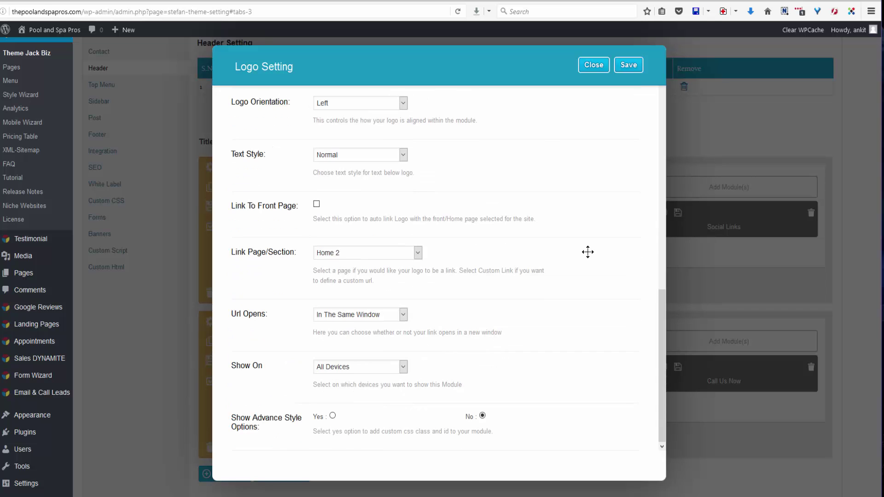
click(629, 66)
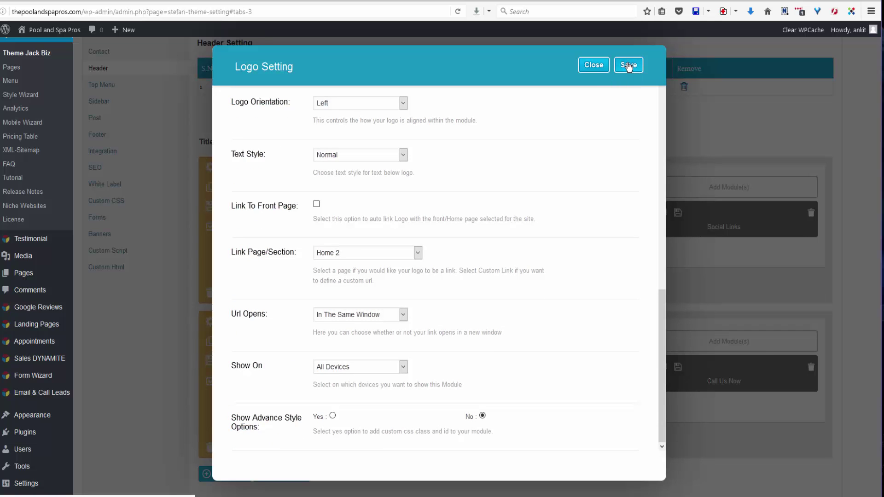
click(629, 67)
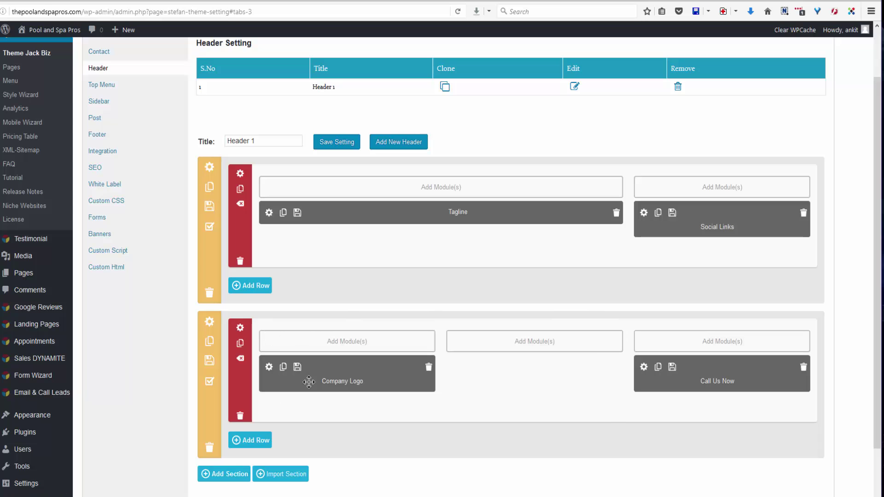
Step: Add a 2/3-1/3 row to the second section and open the module list for its wide column
click(245, 441)
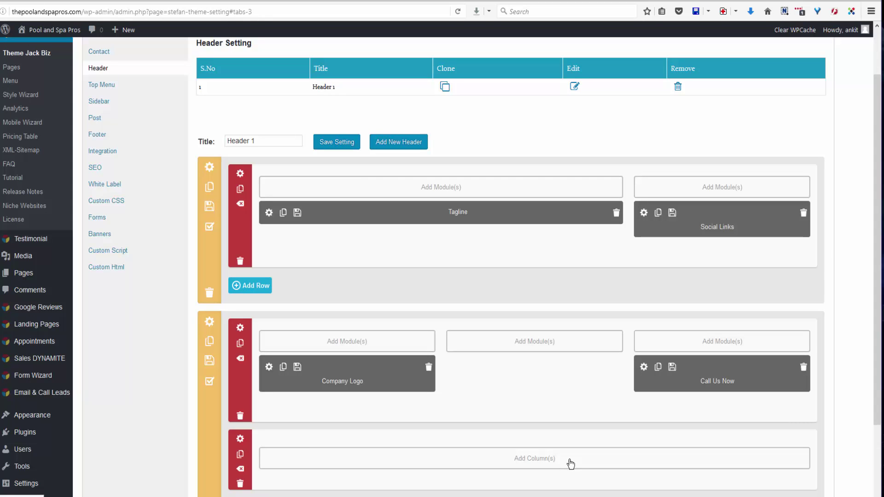
click(571, 463)
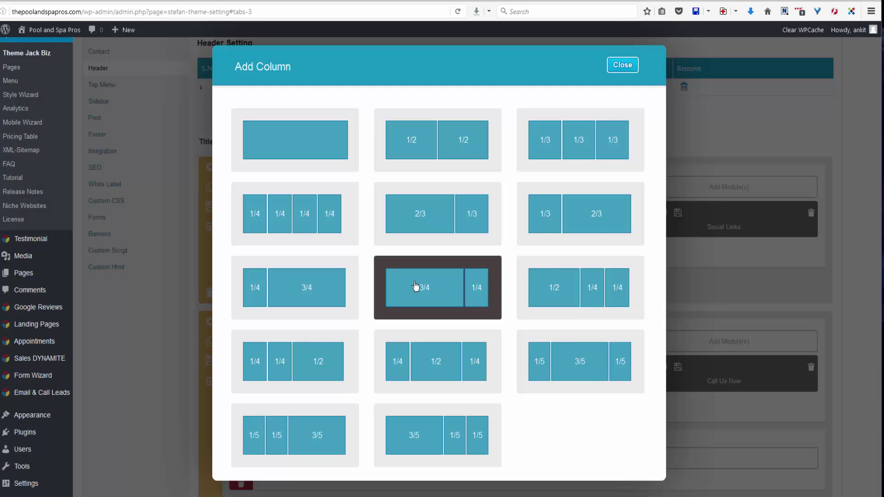
click(448, 223)
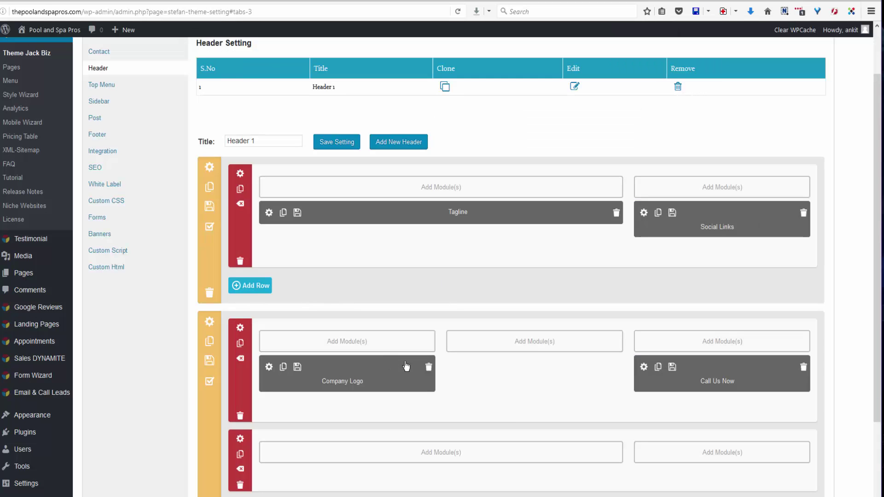
scroll(456, 367, down, 2)
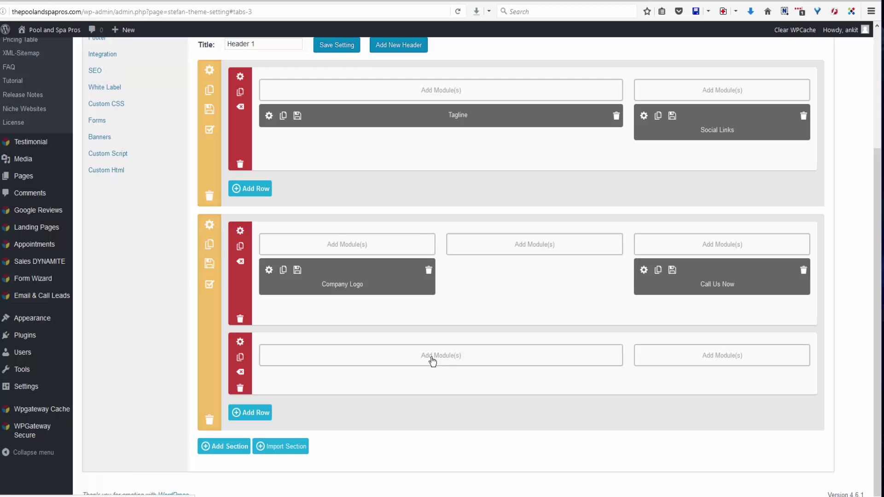
click(433, 364)
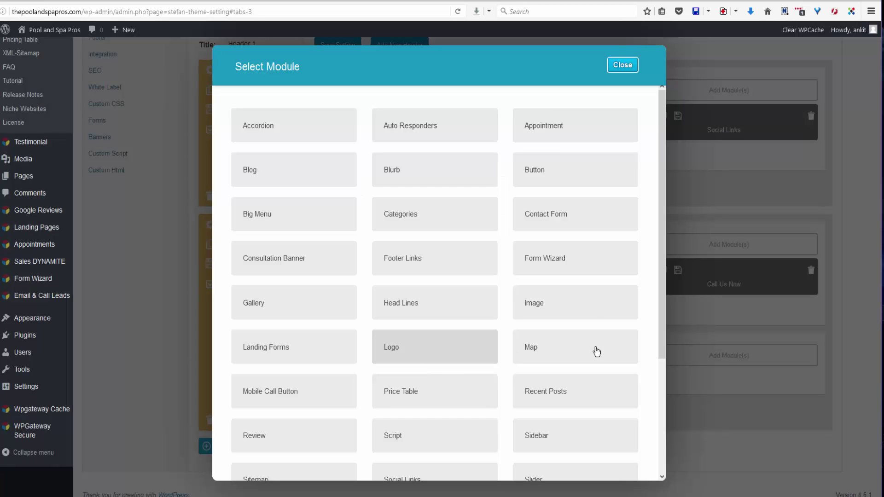
Step: Add a Logo module using the uploaded logo.png as its image
click(415, 352)
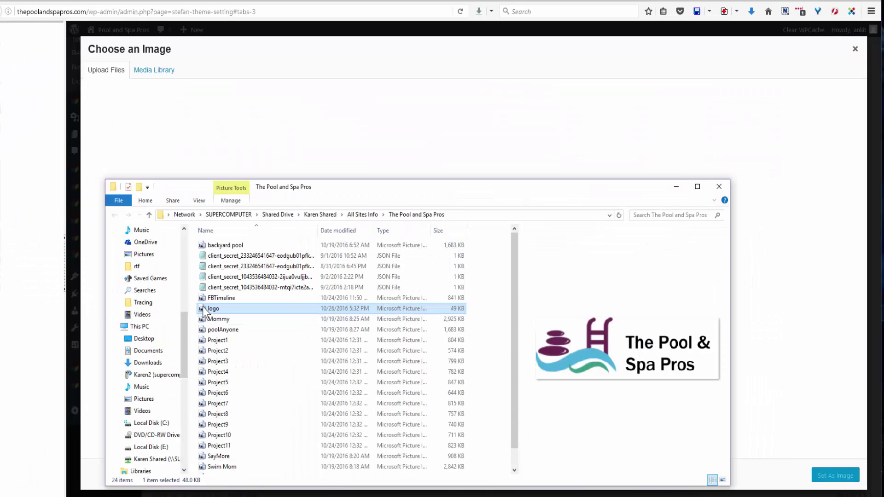
drag(204, 312, 805, 438)
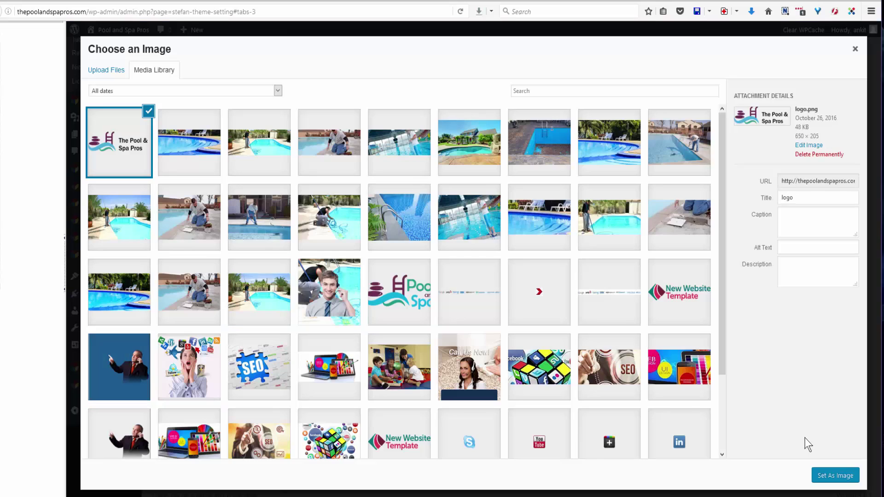
click(837, 479)
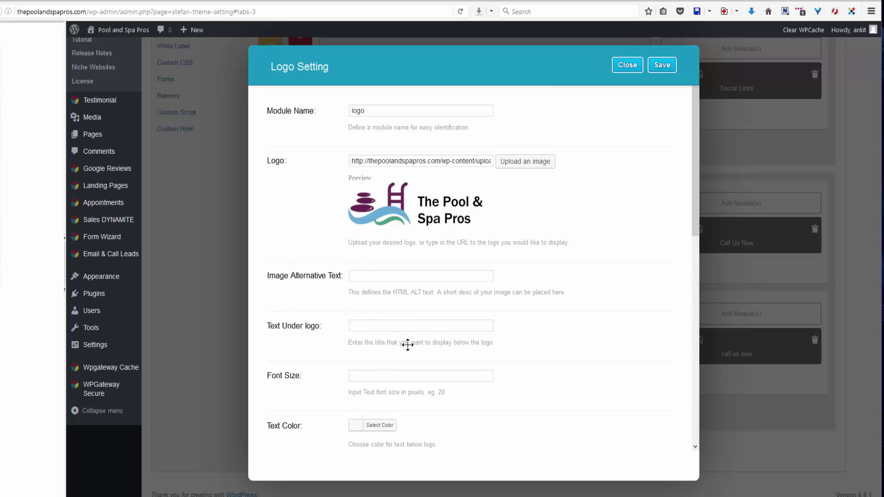
Step: Review the Logo Setting options and save the logo module into the new row's wide column
scroll(417, 364, down, 3)
scroll(428, 358, down, 2)
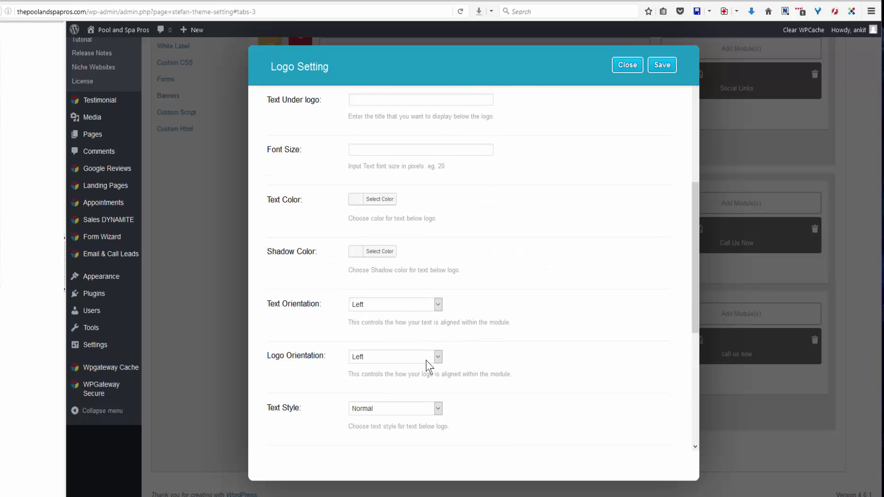
scroll(423, 362, down, 2)
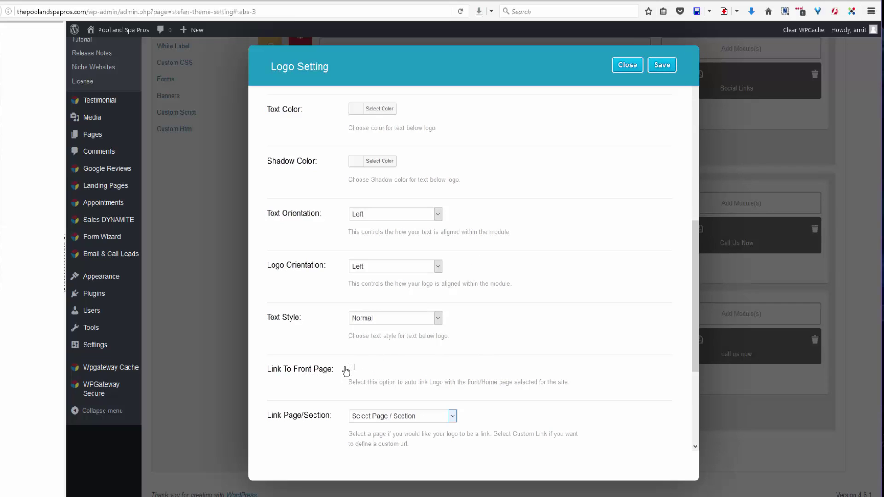
click(663, 67)
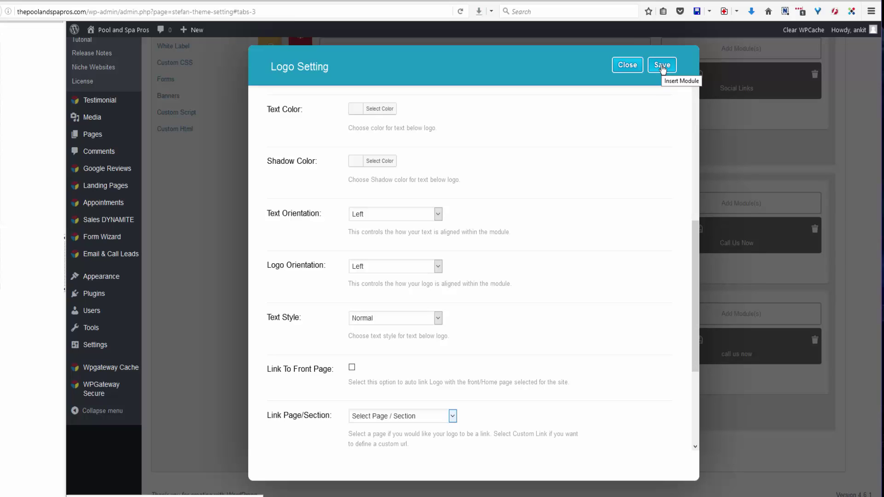
click(662, 64)
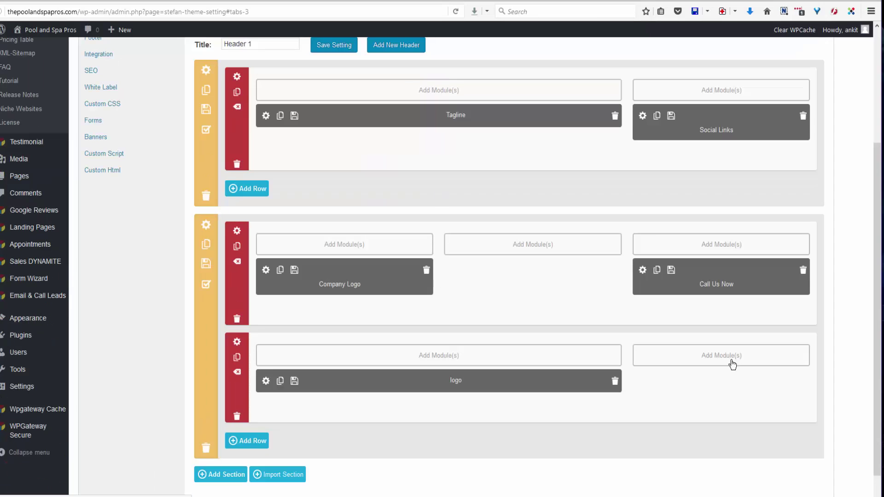
Step: Set the call us now button's Click To Call to Yes and border radius to 5, then save
click(732, 365)
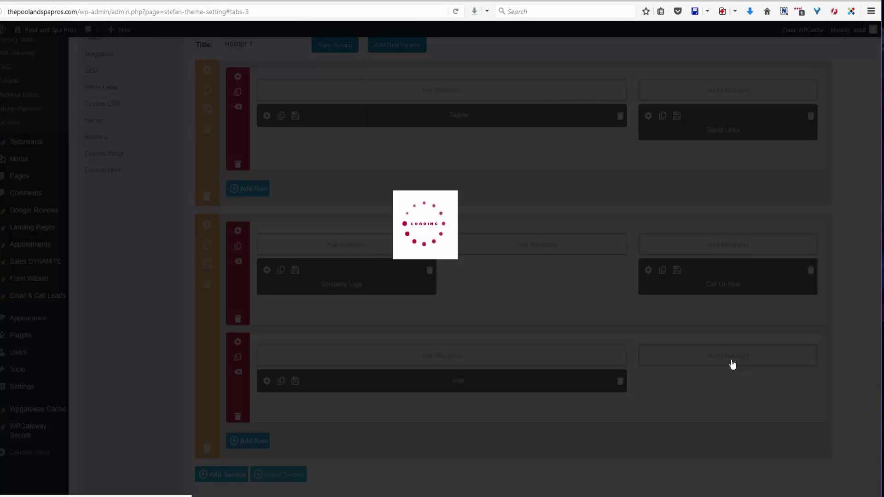
click(584, 272)
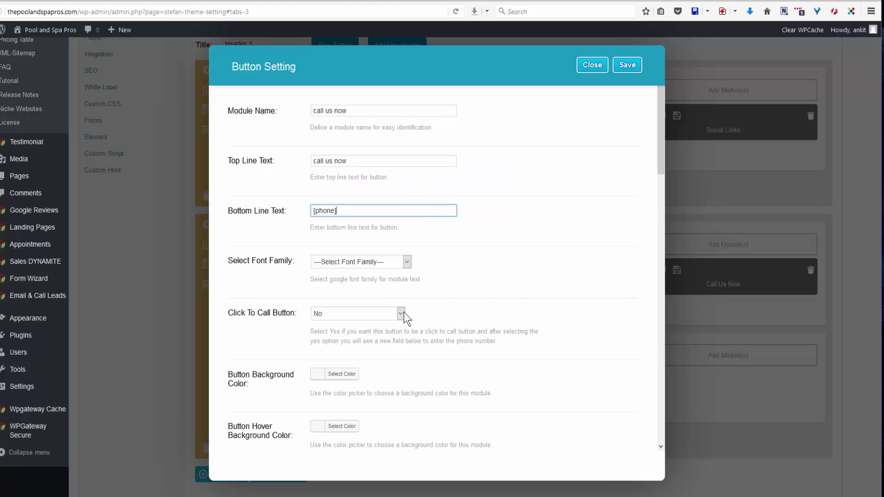
click(394, 318)
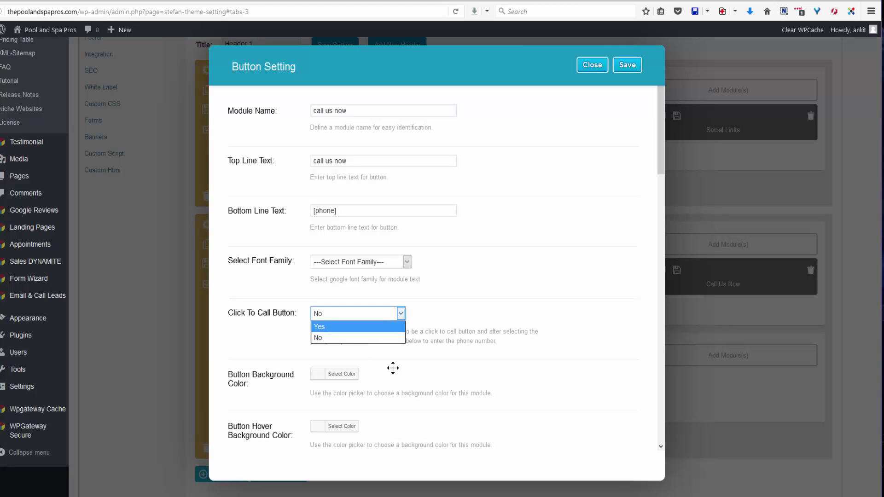
key(Return)
scroll(392, 414, down, 6)
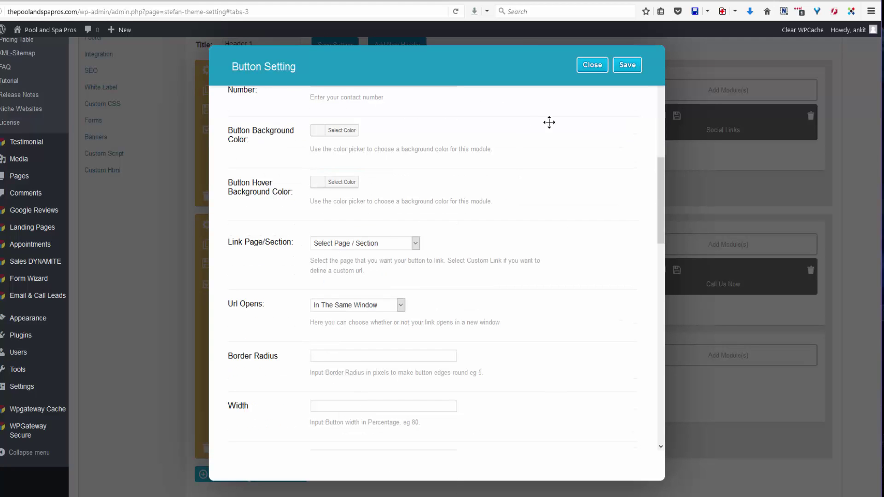
click(343, 357)
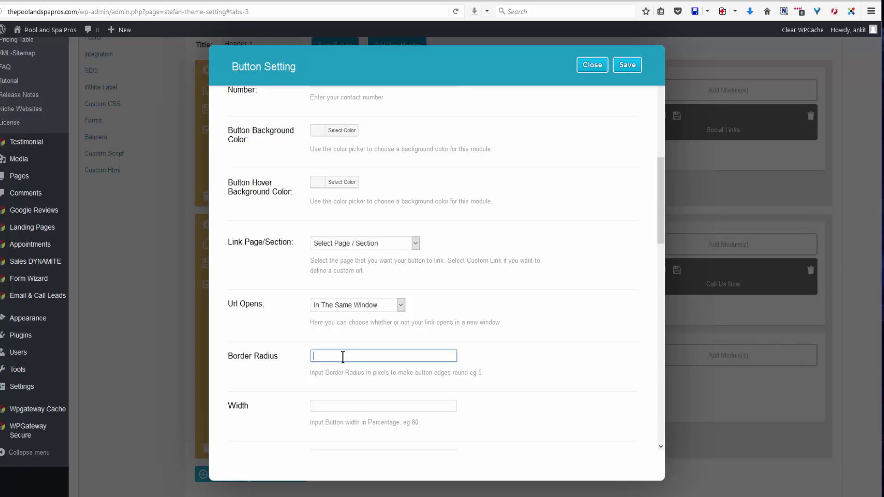
text(5)
click(630, 66)
click(629, 66)
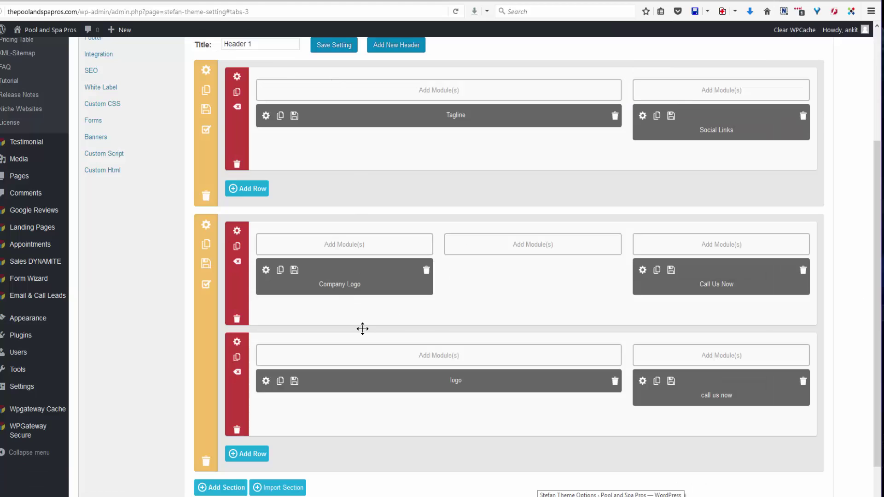
Step: Save the Header 1 layout and open the live site in a new tab
click(330, 48)
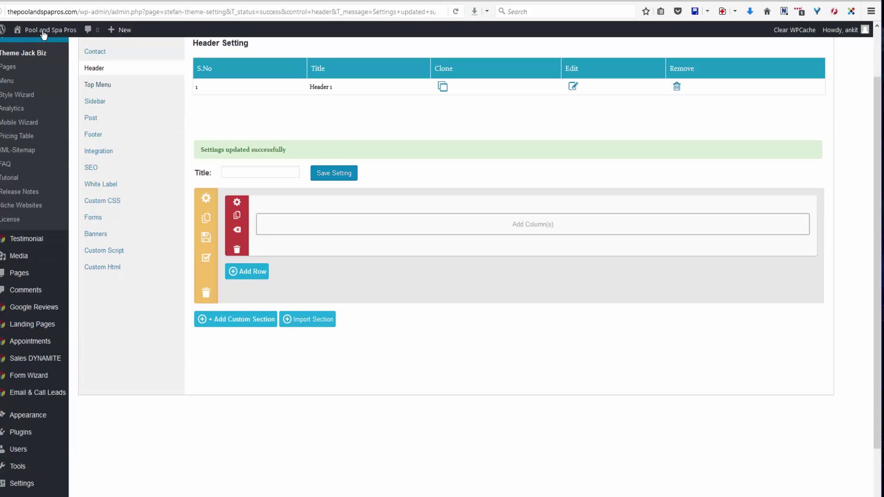
right_click(43, 33)
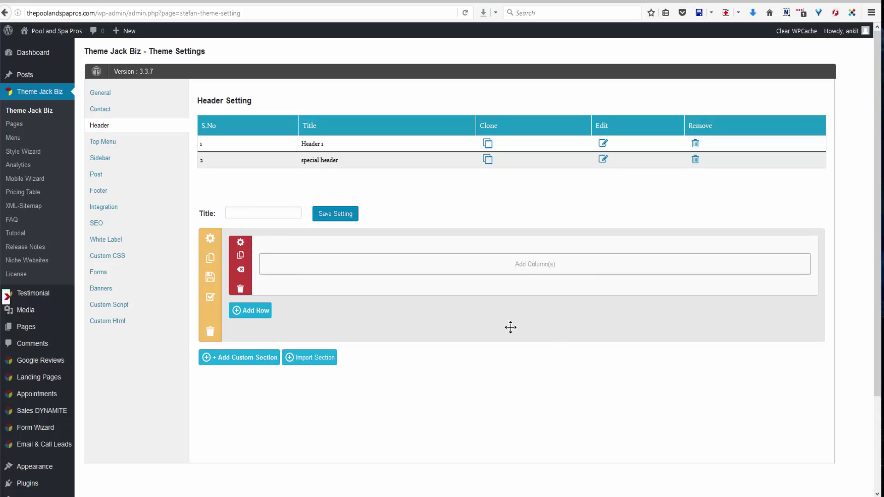
Step: Add a full-width single-column row to the blank header and bring up its module list
click(535, 268)
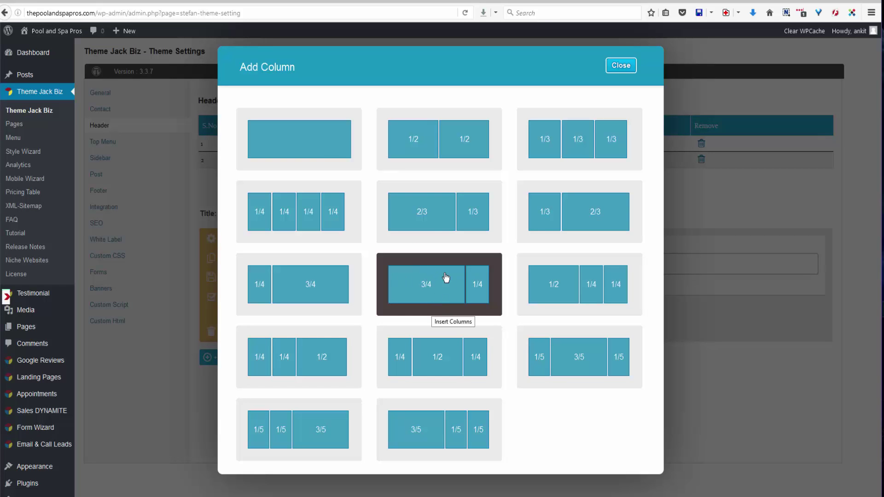
click(306, 146)
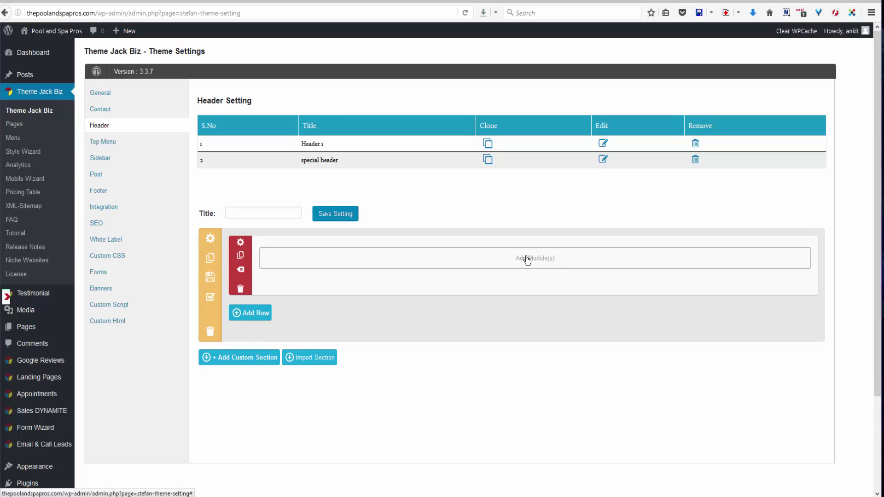
click(529, 258)
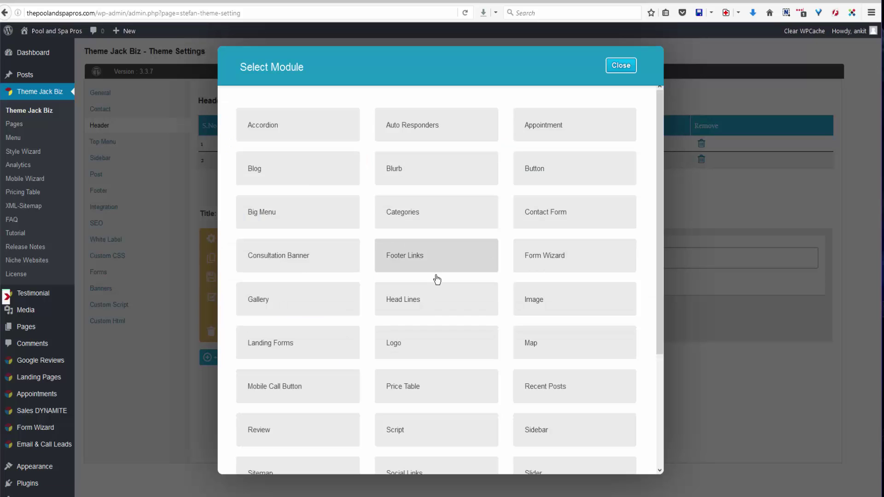
Step: Add an Image module named Header Two using header2.png and save it into the header row
click(562, 298)
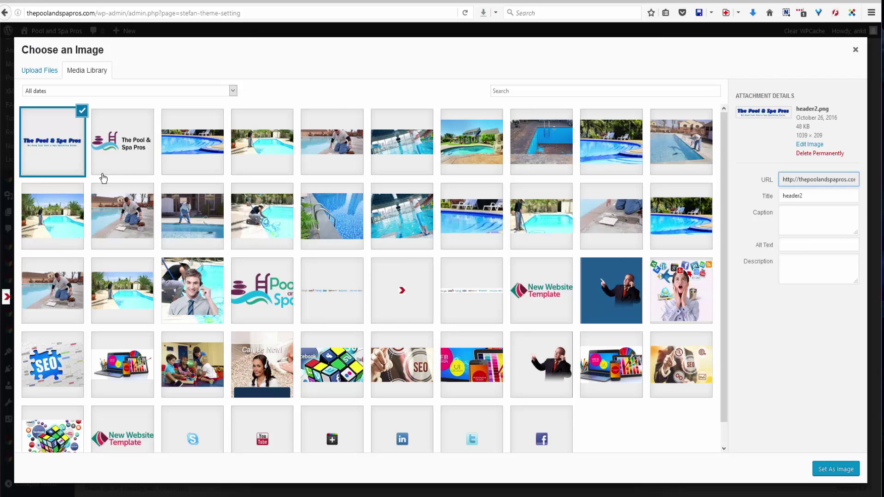
key(Escape)
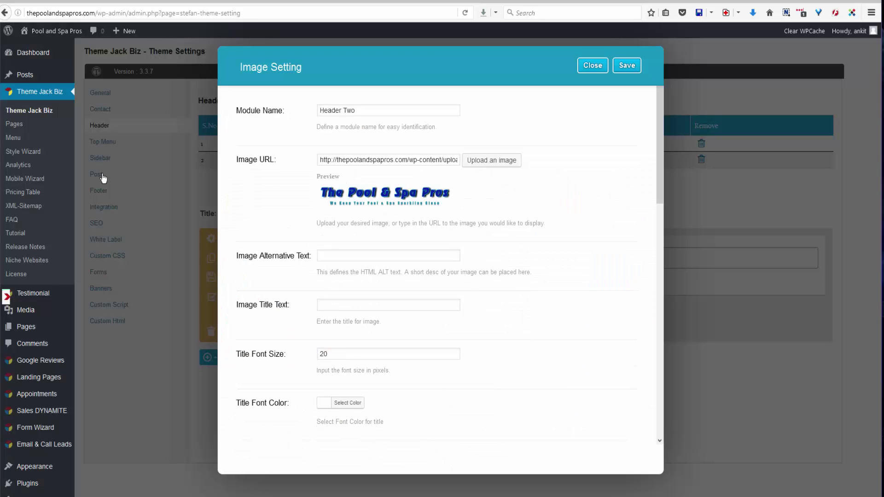
scroll(104, 178, down, 5)
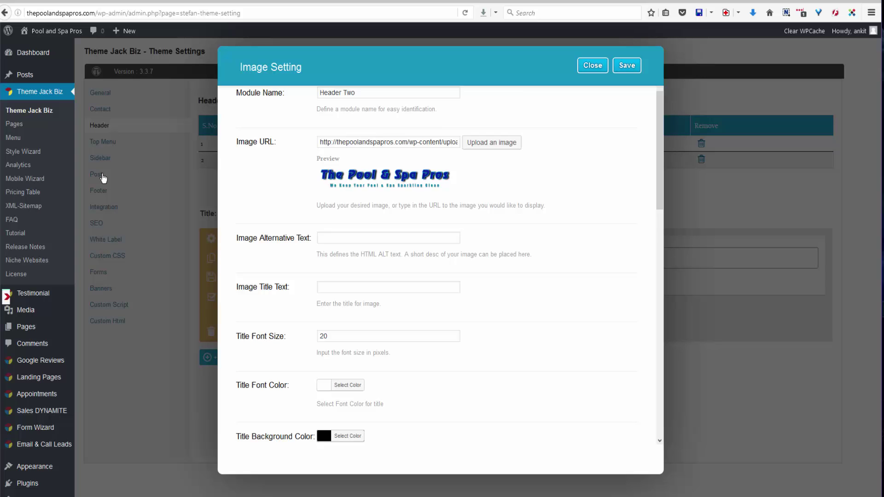
scroll(104, 178, down, 15)
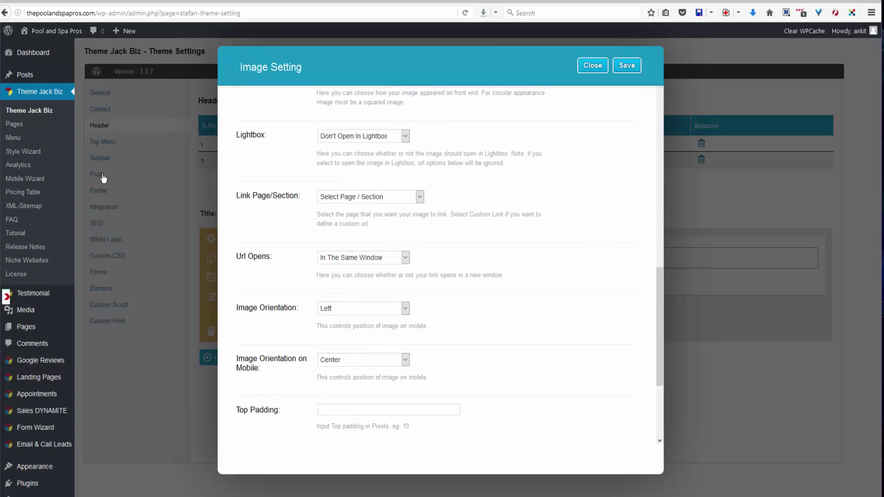
scroll(104, 178, down, 6)
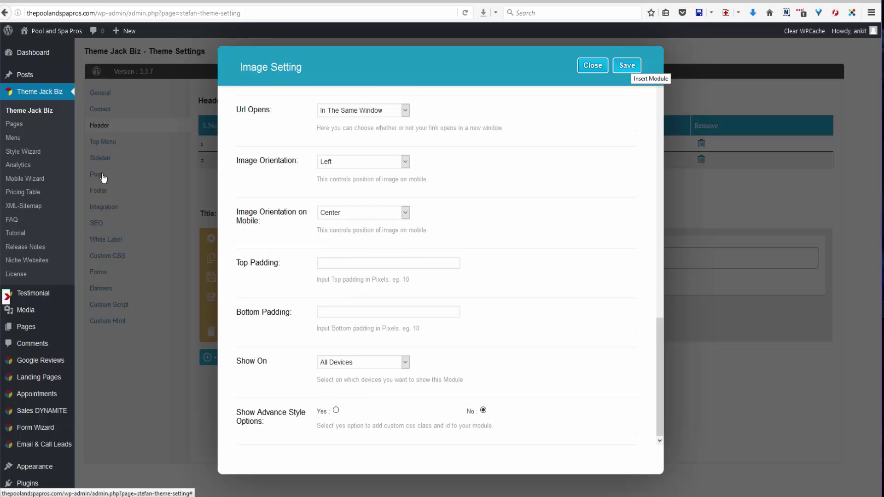
key(Escape)
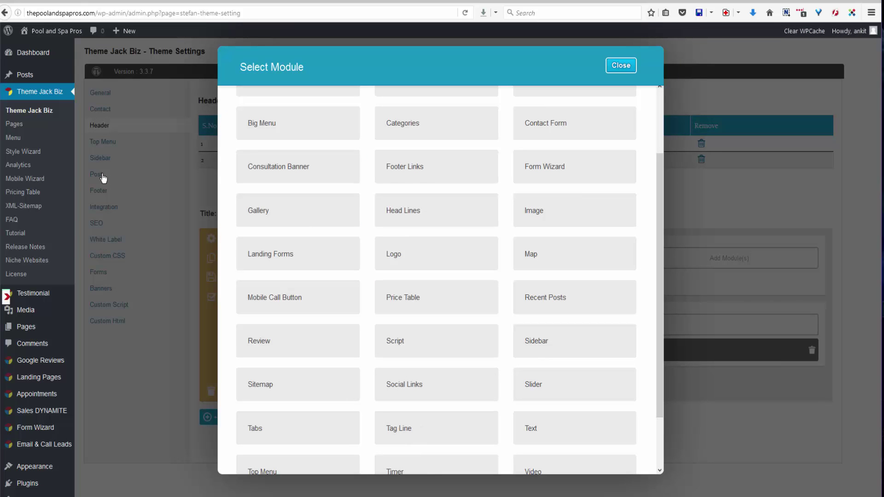
Step: Add the sparkling-clean Tag Line module to the header and save it
click(436, 428)
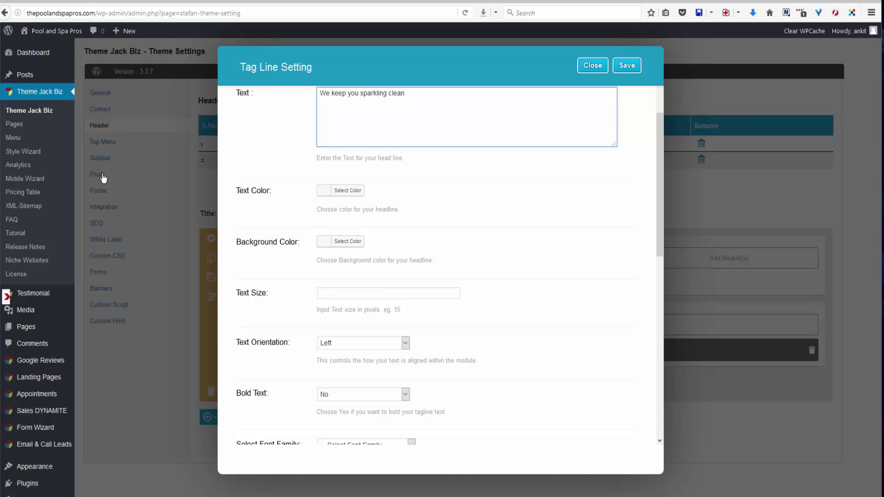
scroll(436, 428, down, 3)
scroll(436, 428, down, 6)
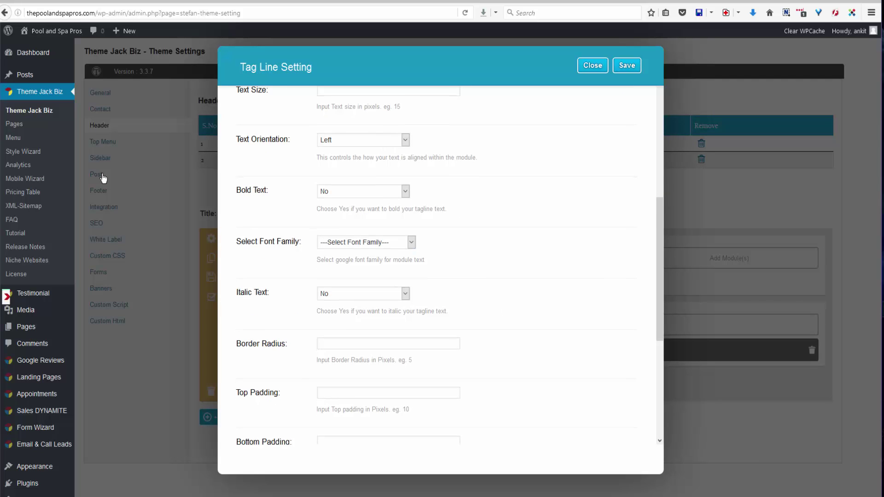
scroll(436, 267, down, 3)
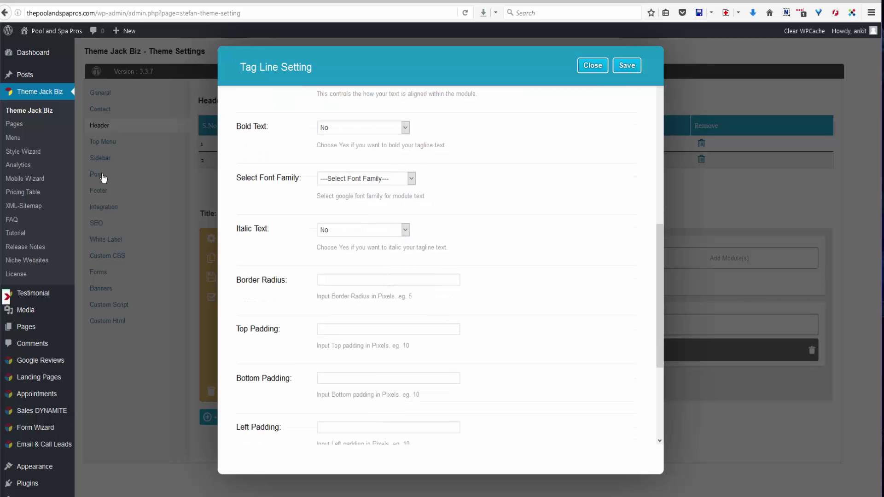
scroll(437, 267, down, 7)
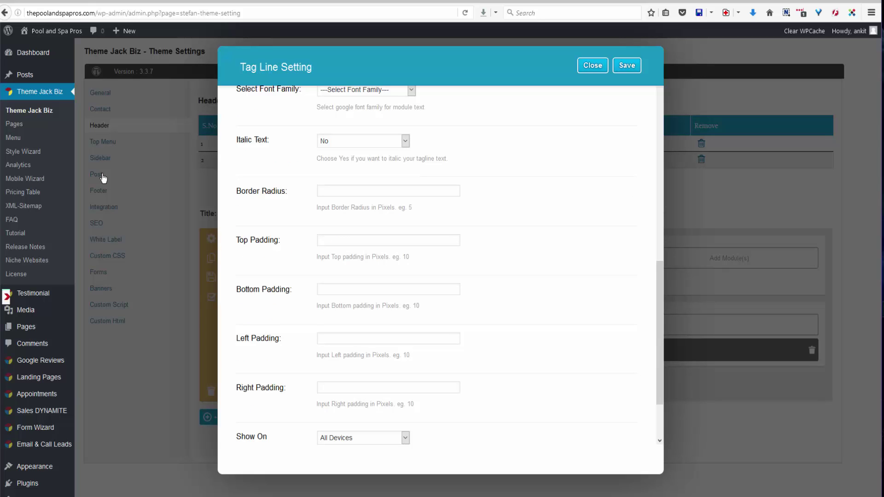
scroll(103, 178, up, 4)
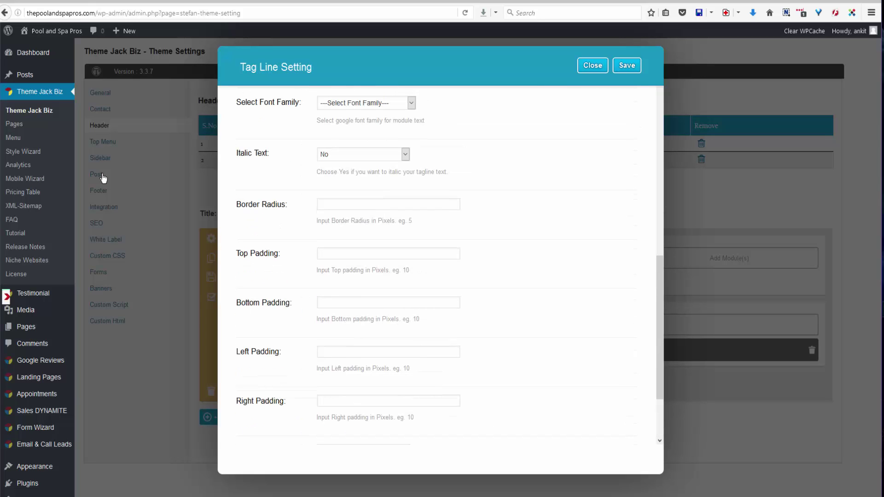
click(103, 177)
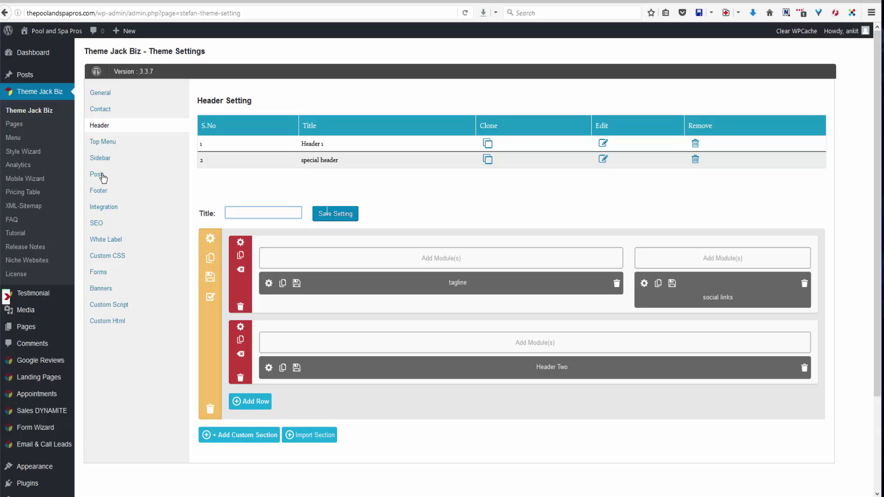
Step: Save the header layout titled 'Header 2' and start a new page titled 'header test 2'
text(Header 2)
key(Return)
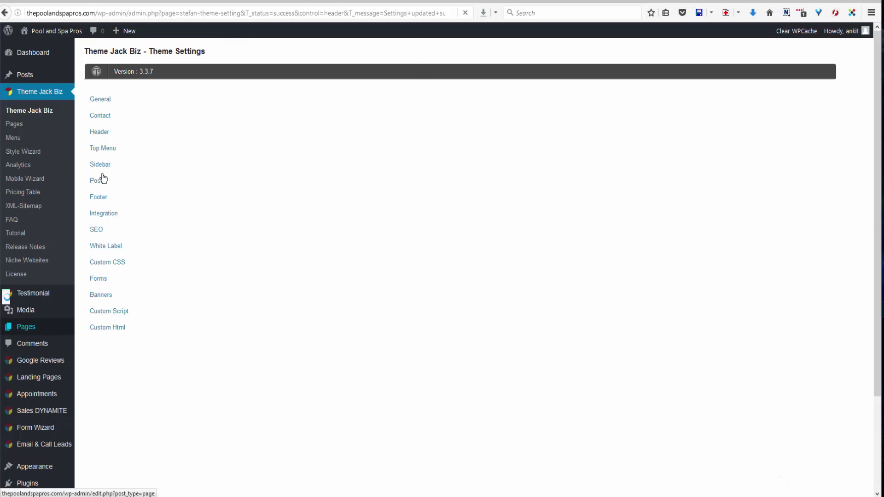
key(ctrl+Tab)
text(2)
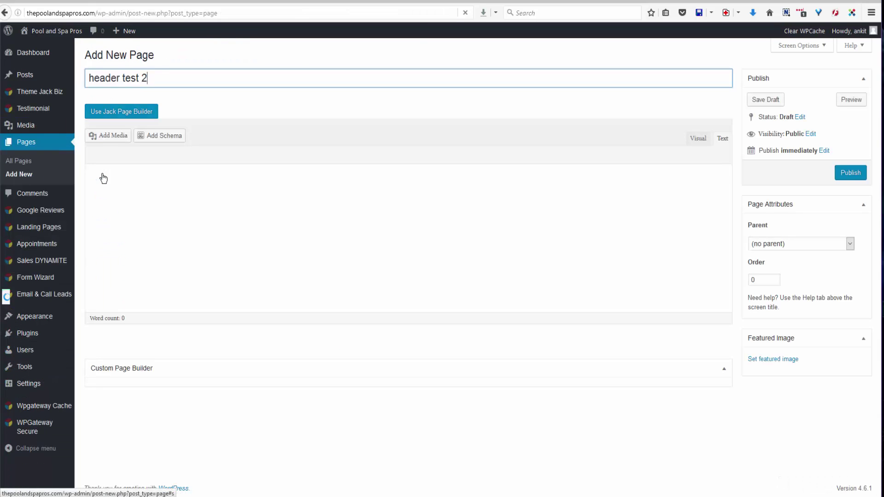
Step: Switch the 'header test 2' page to the Jack Page Builder layout
click(103, 178)
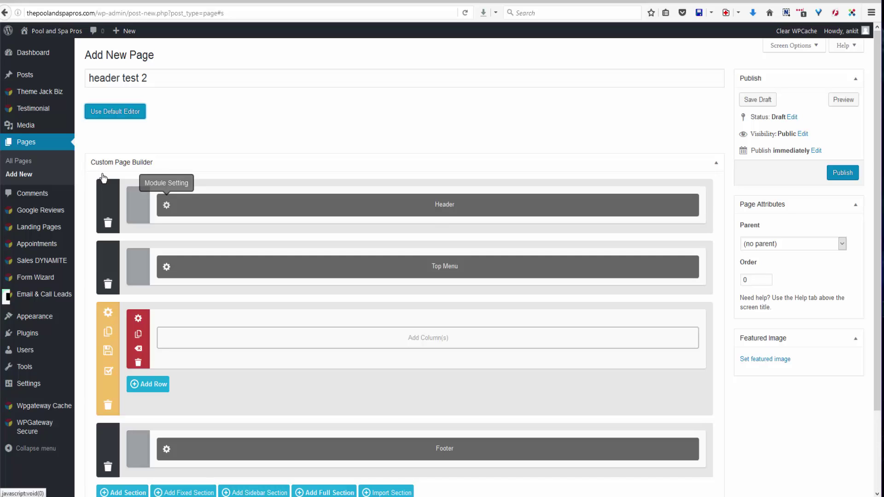
Step: Choose Header 2 as this page's header in the Header block's settings
click(166, 205)
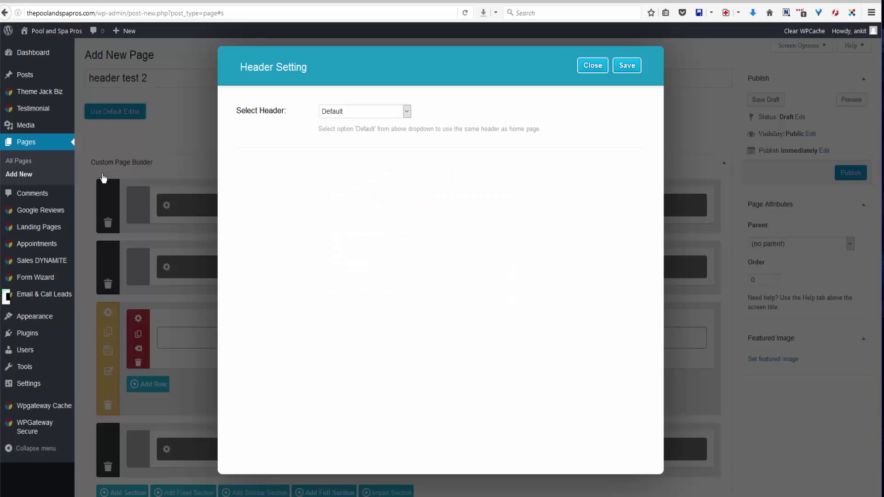
key(alt+Down)
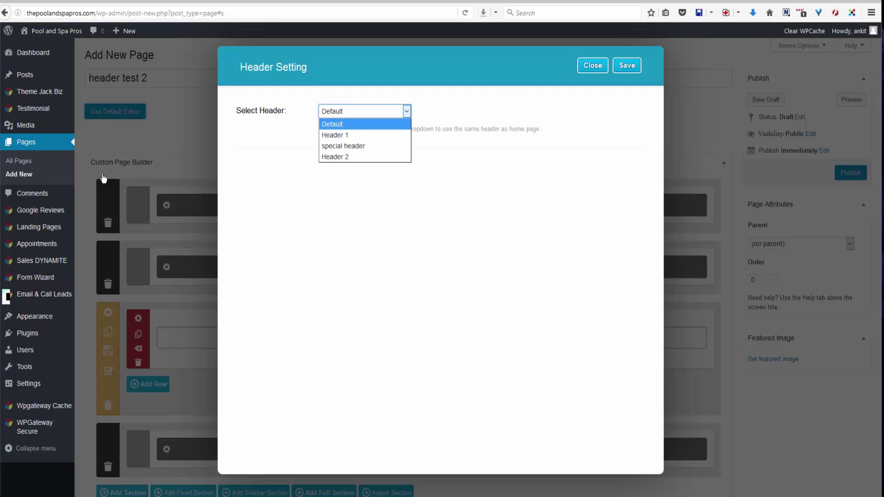
key(Down)
key(Down)
key(Down)
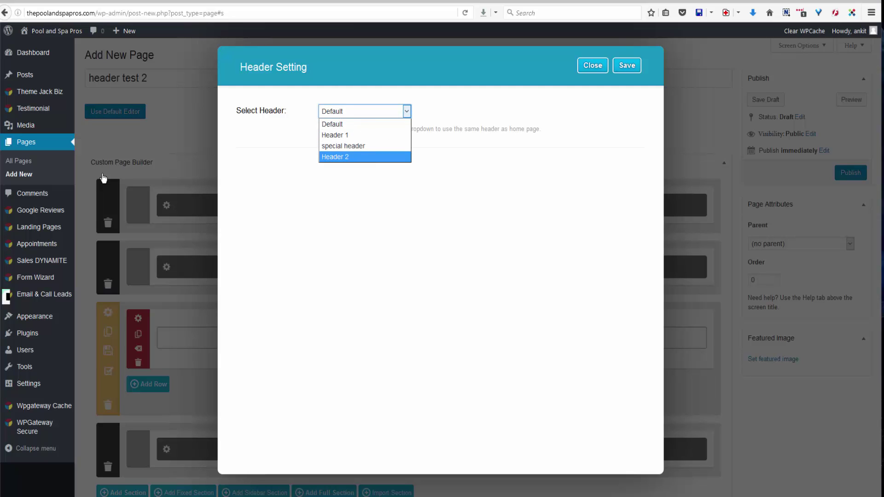
key(Return)
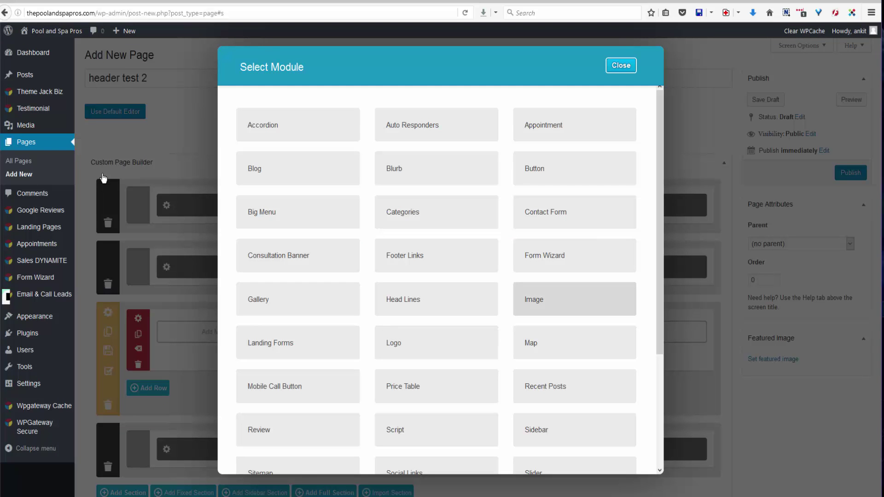
Step: Add an Image module using Acid-Washes-and-Stain-Control.jpg from the media library
click(575, 299)
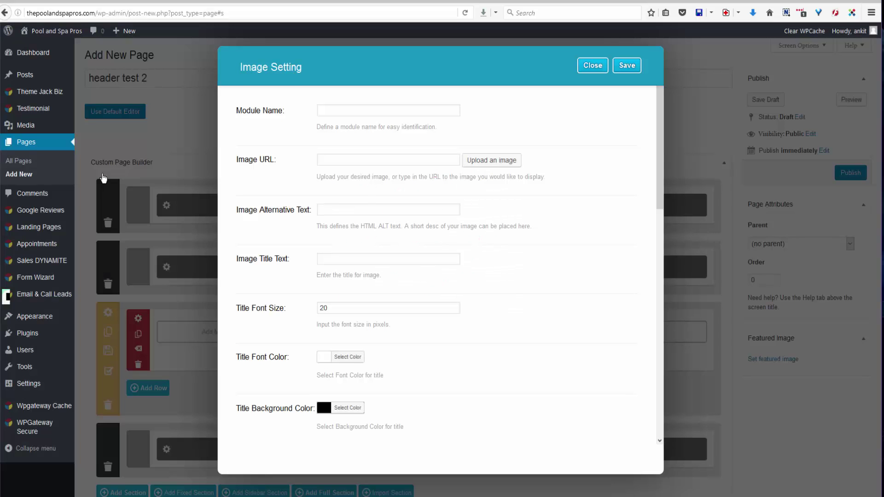
click(491, 160)
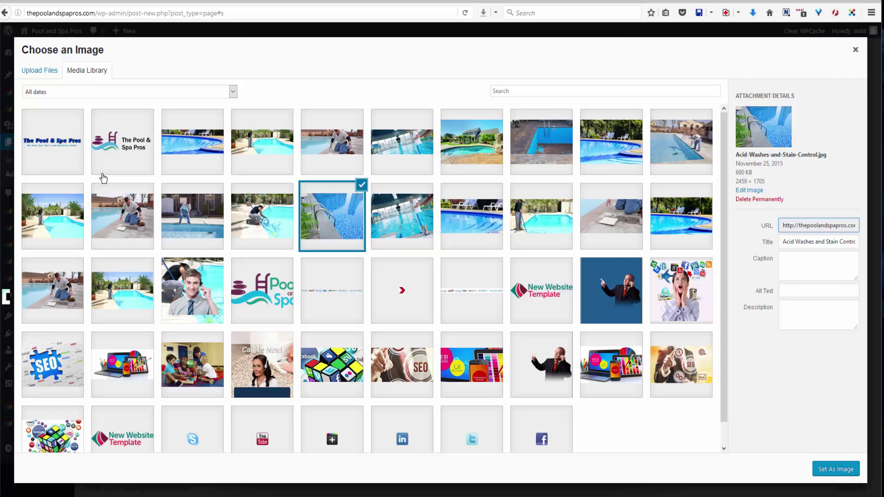
click(836, 468)
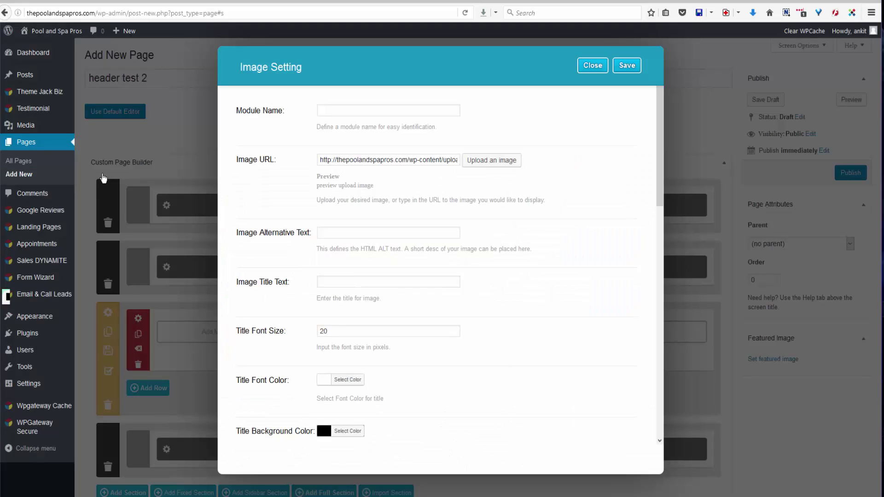